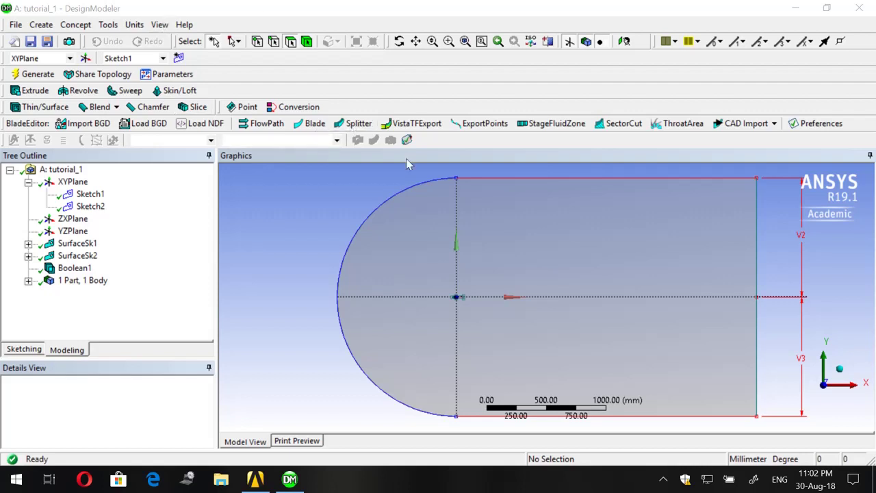
scroll(421, 301, up, 5)
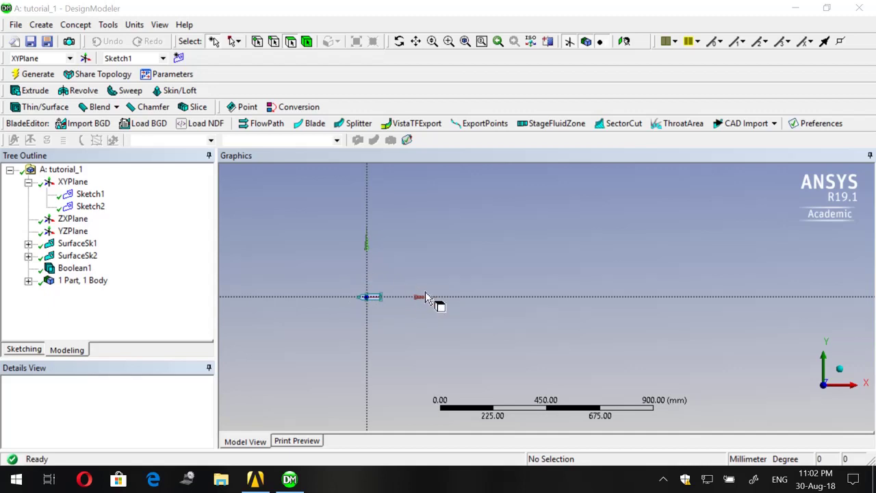
scroll(358, 309, down, 2)
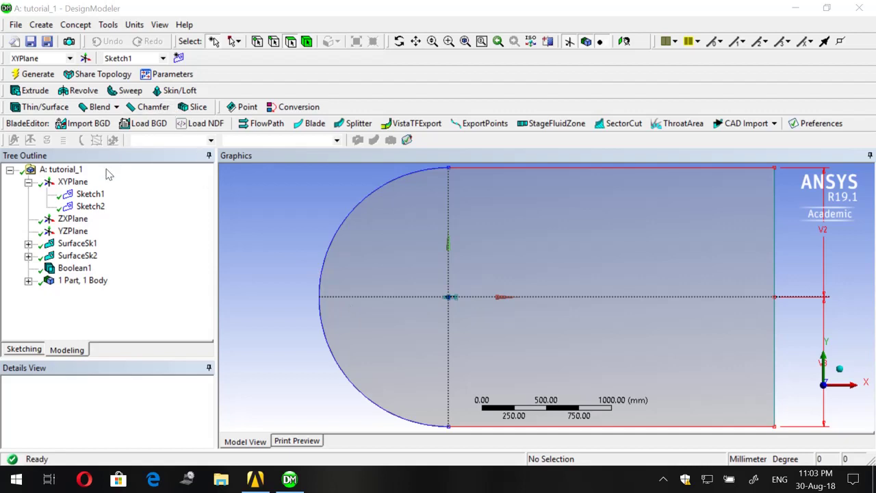
Create a new sketch on the XYPlane and draw a horizontal line from the domain's right edge midpoint past the arc along the X axis.
click(179, 57)
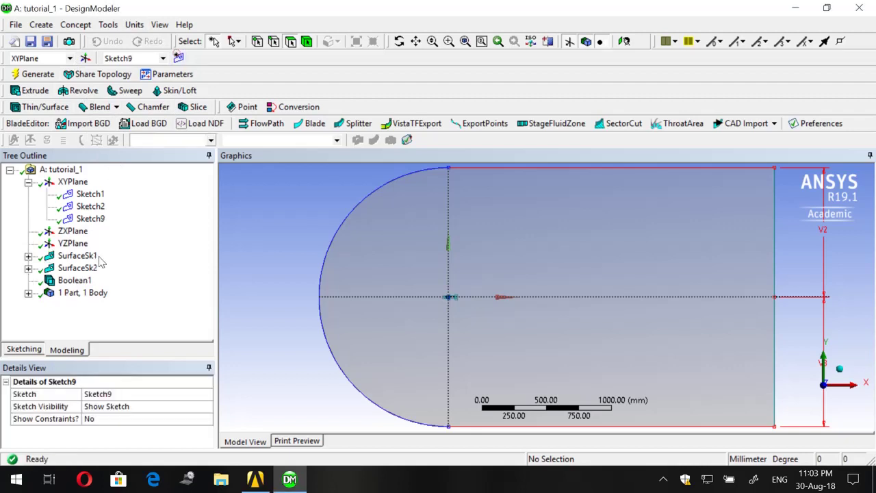
click(24, 350)
click(26, 187)
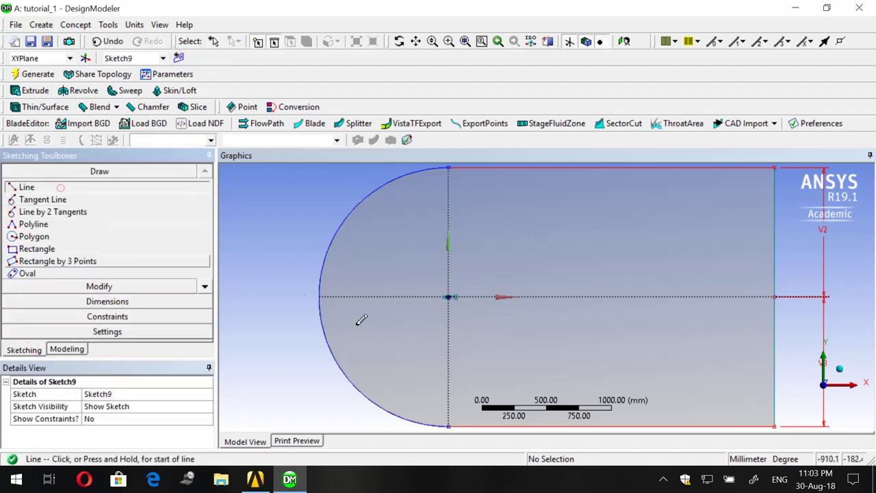
click(775, 296)
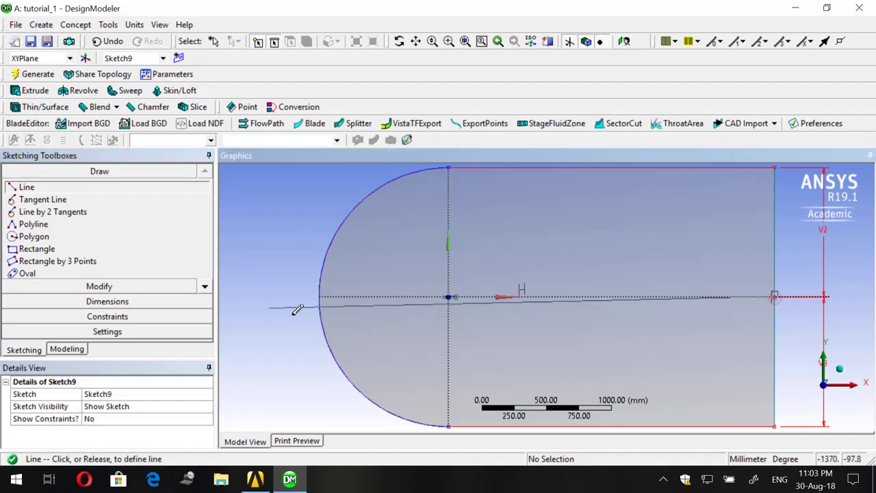
click(258, 295)
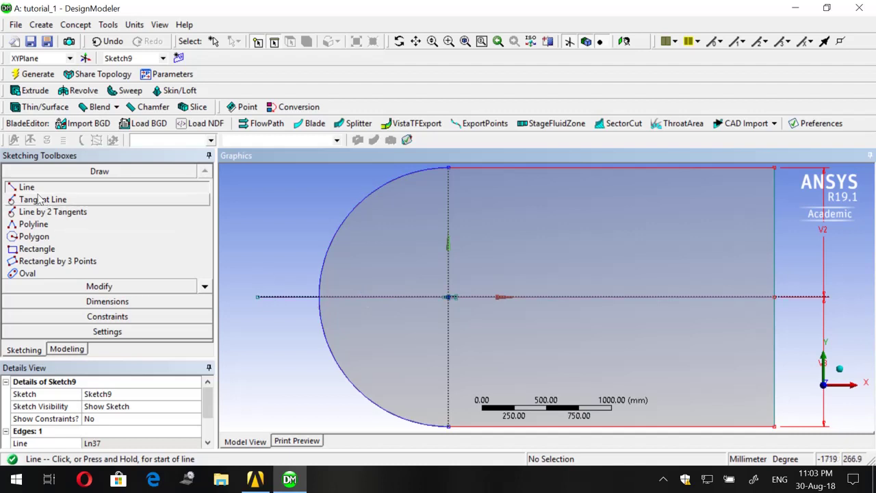
Draw a vertical line from the small body's upper rear corner up past the domain's upper edge.
scroll(438, 189, down, 1)
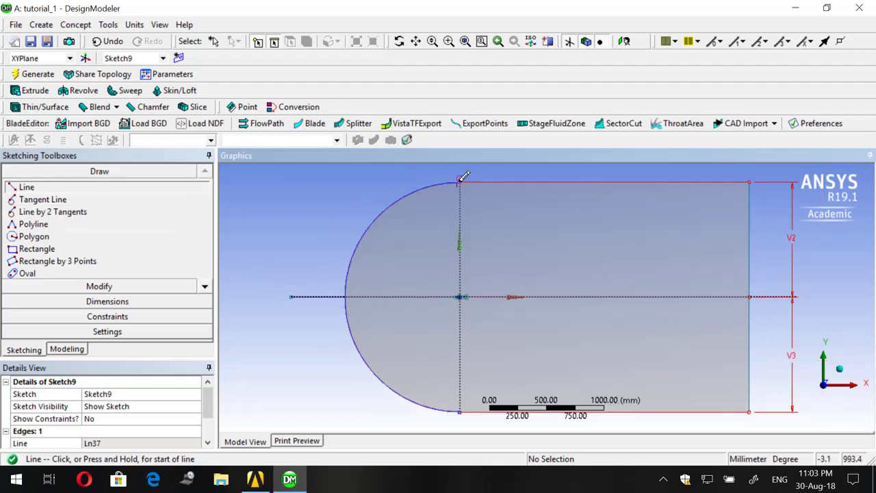
scroll(491, 272, up, 4)
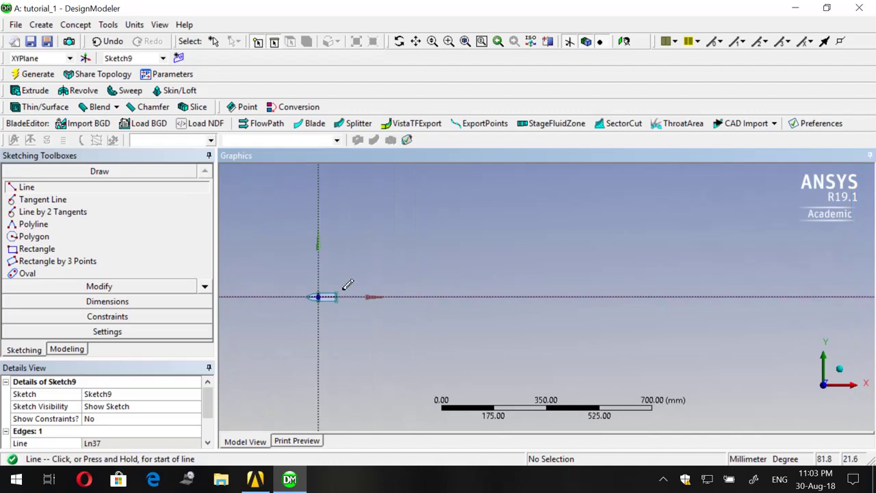
scroll(341, 287, up, 2)
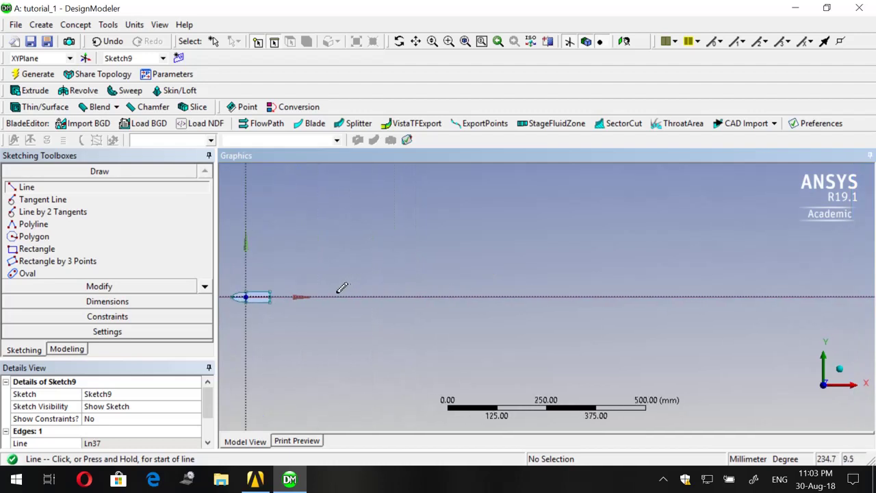
click(272, 288)
scroll(284, 243, down, 1)
scroll(375, 205, down, 1)
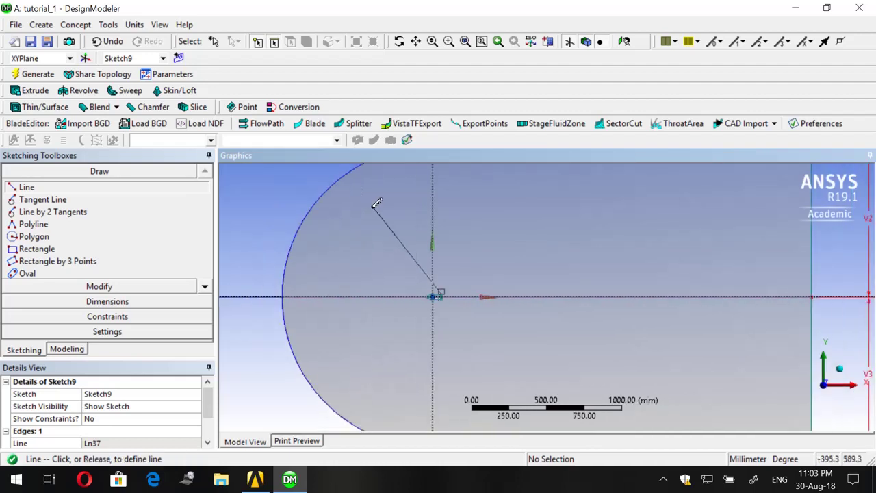
scroll(375, 206, down, 1)
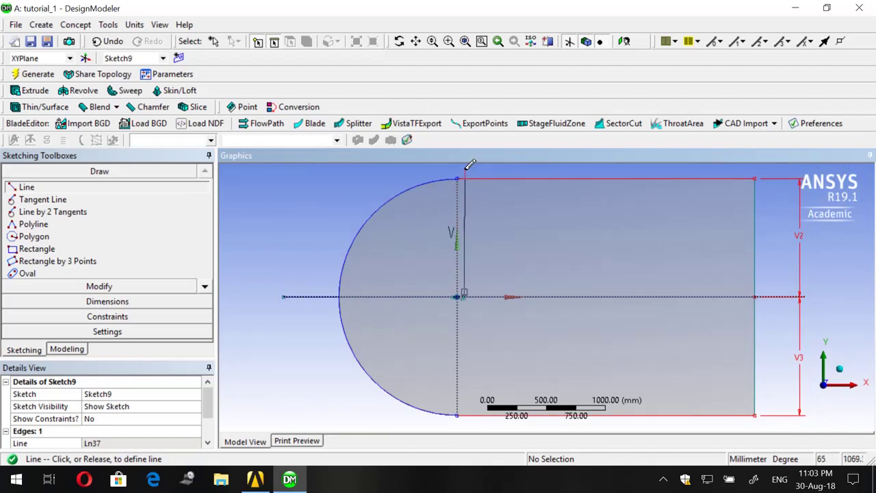
scroll(472, 165, down, 1)
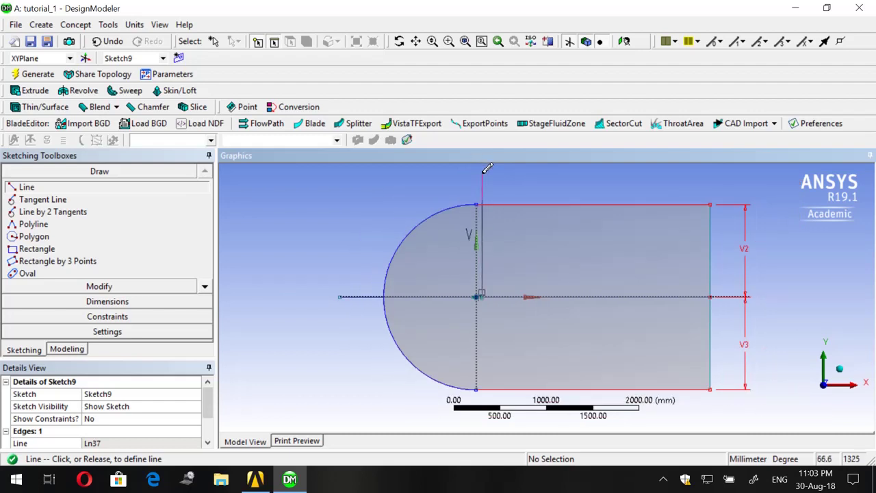
click(488, 168)
scroll(481, 326, up, 3)
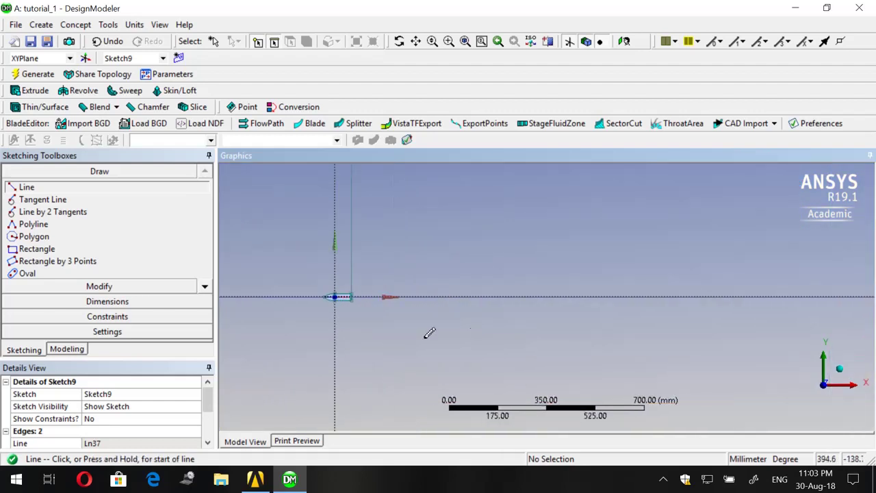
scroll(345, 321, up, 1)
click(290, 297)
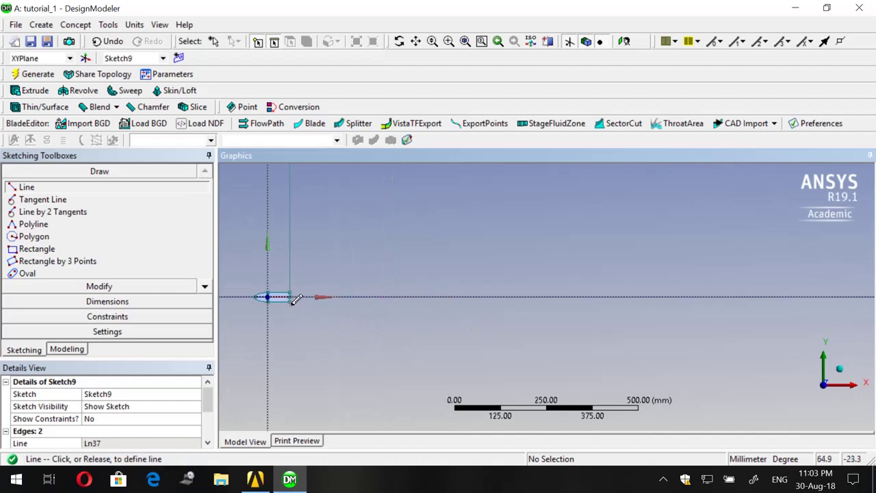
key(Escape)
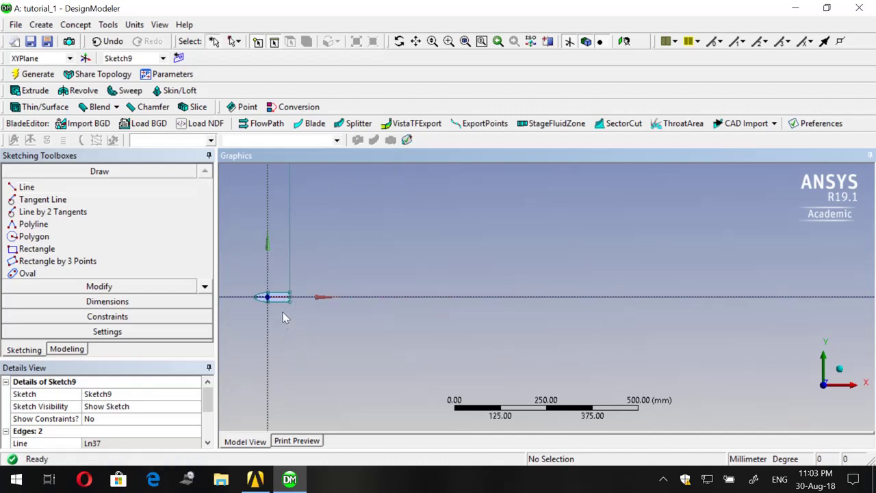
Draw a vertical line from the small body's lower rear corner down past the domain's lower edge.
click(54, 190)
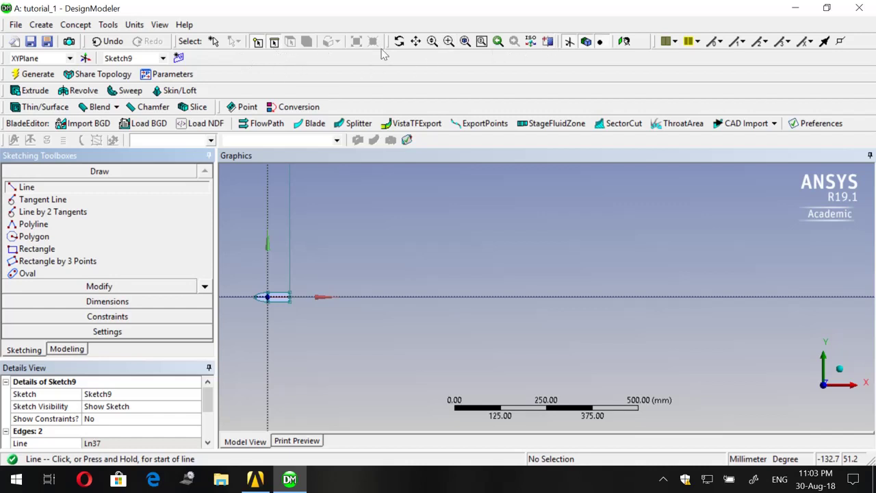
click(448, 41)
drag(261, 272, 319, 326)
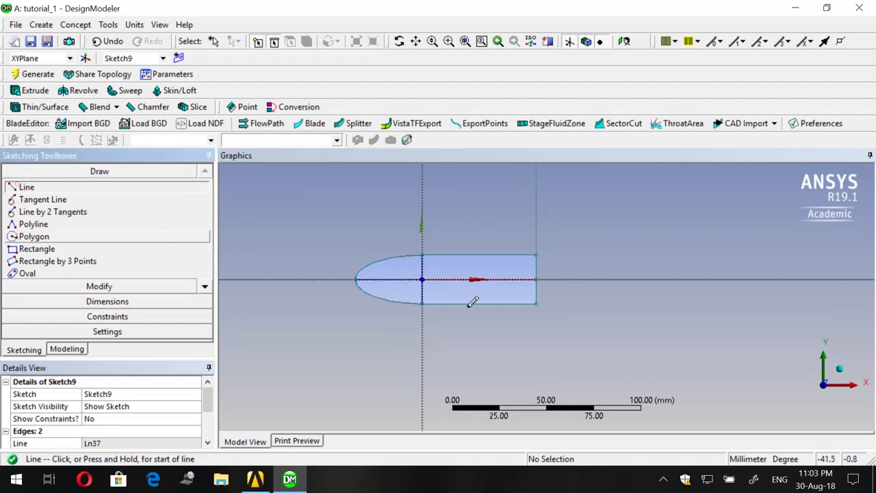
scroll(551, 323, up, 3)
click(527, 307)
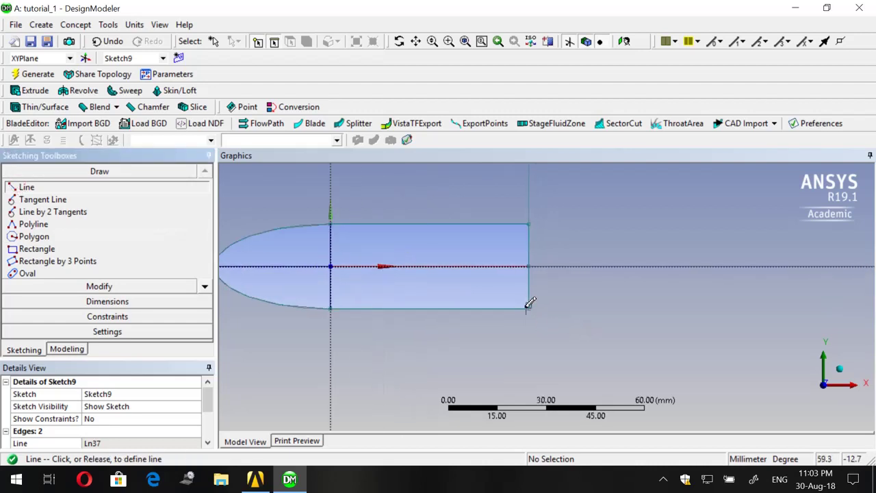
scroll(548, 339, down, 12)
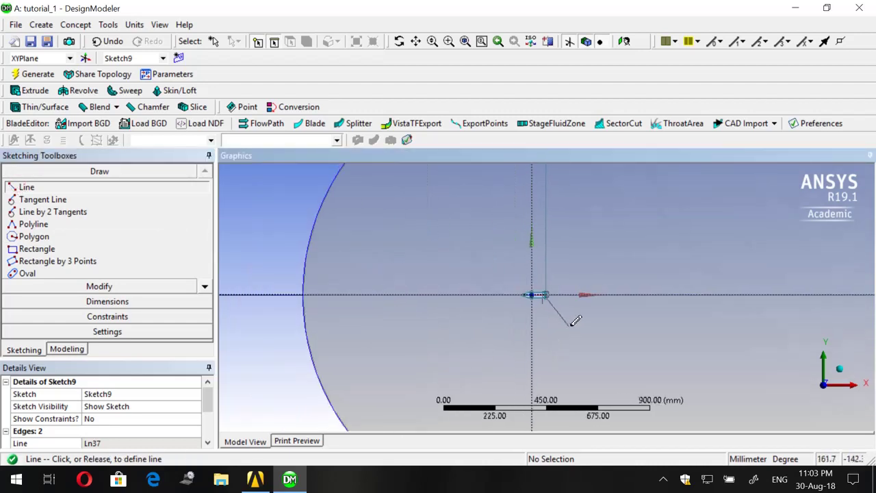
scroll(578, 318, down, 4)
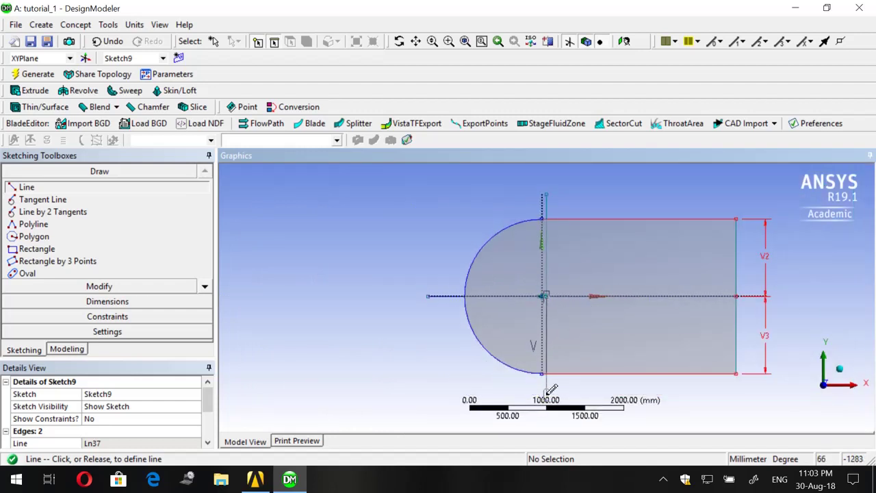
click(543, 375)
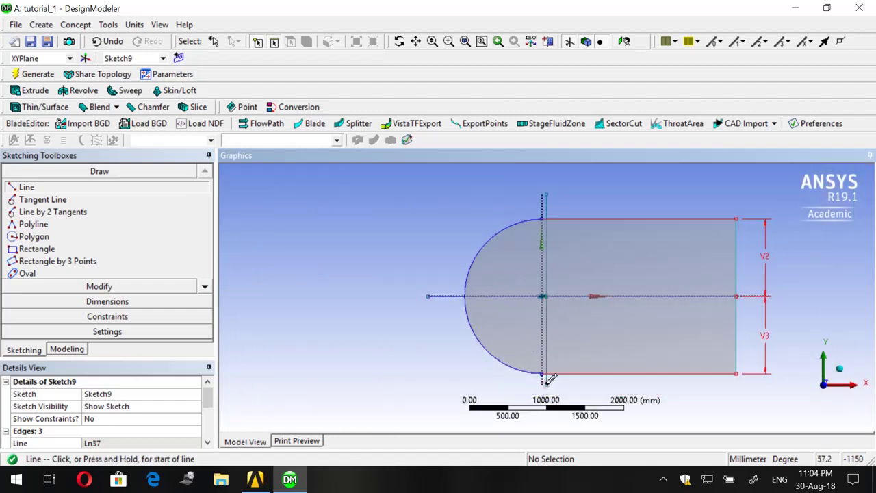
Trim the ends of the three sketch lines that extend beyond the domain boundary.
click(24, 287)
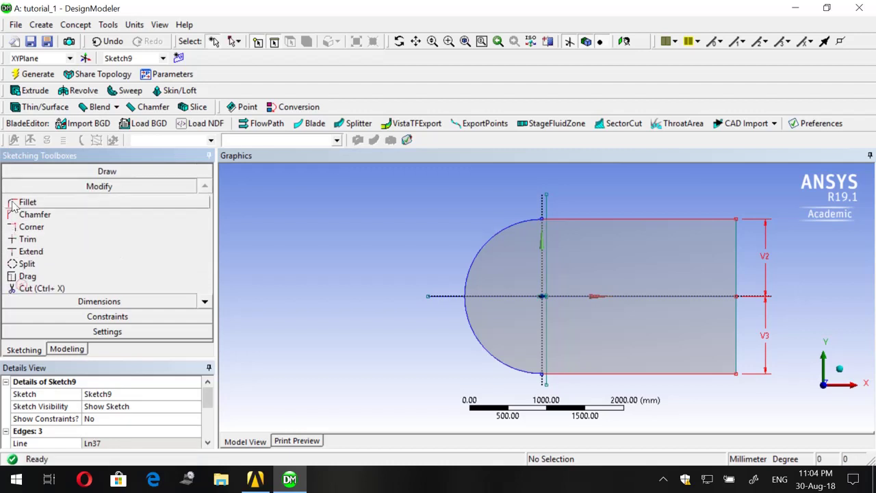
click(26, 239)
scroll(540, 382, up, 2)
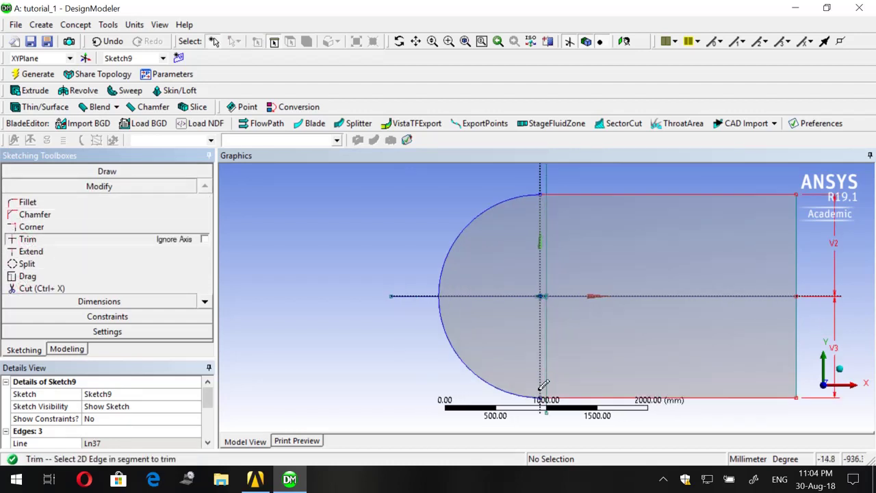
scroll(548, 389, down, 2)
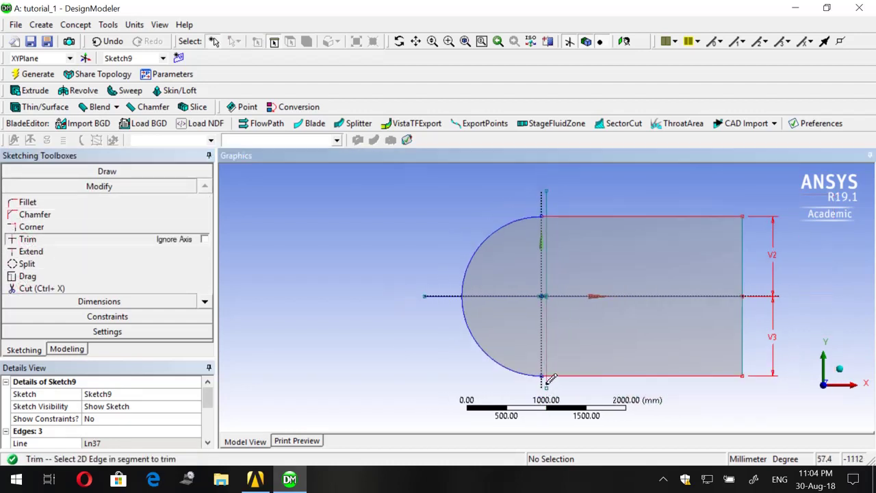
click(546, 382)
click(439, 295)
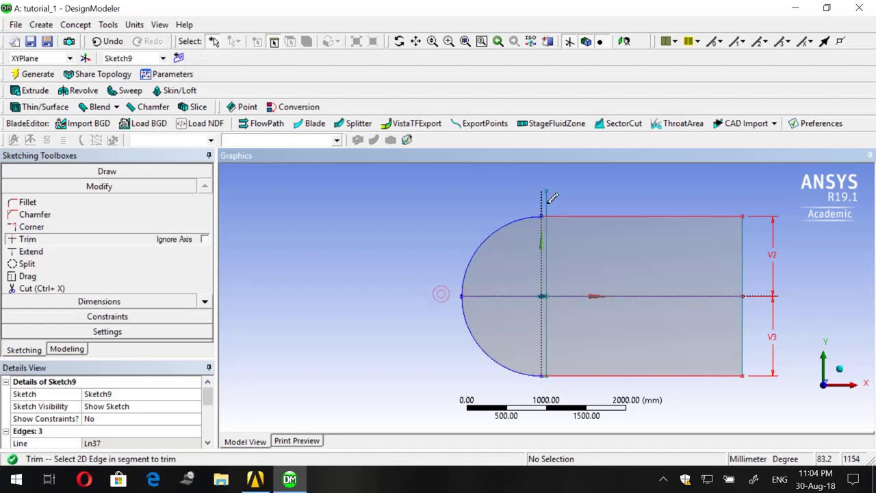
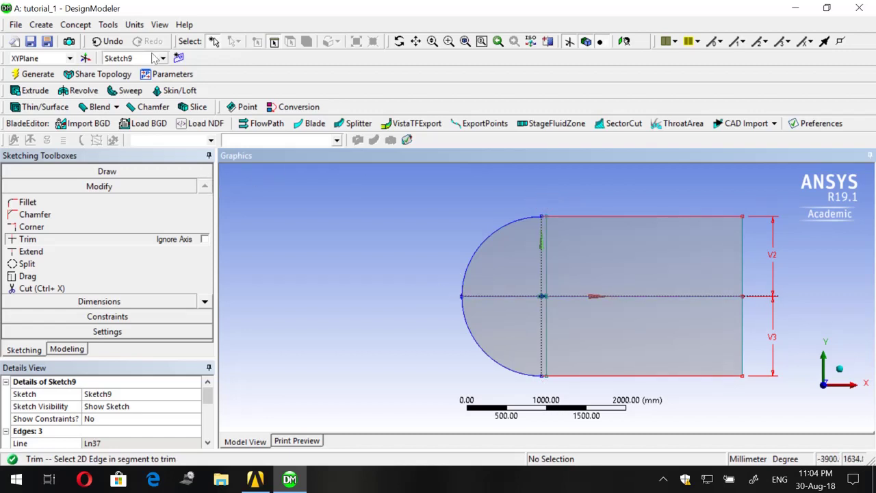
Create line bodies with Lines From Sketches, using Sketch9 as the base object, and generate them.
click(80, 25)
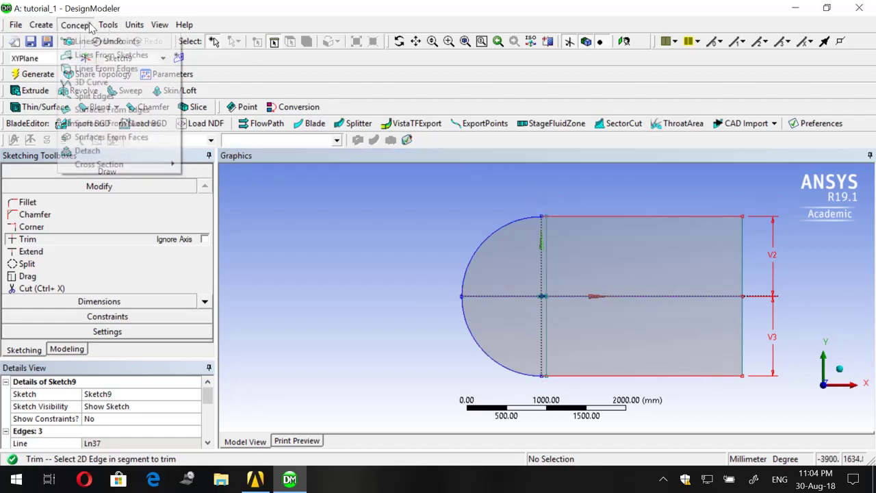
click(103, 55)
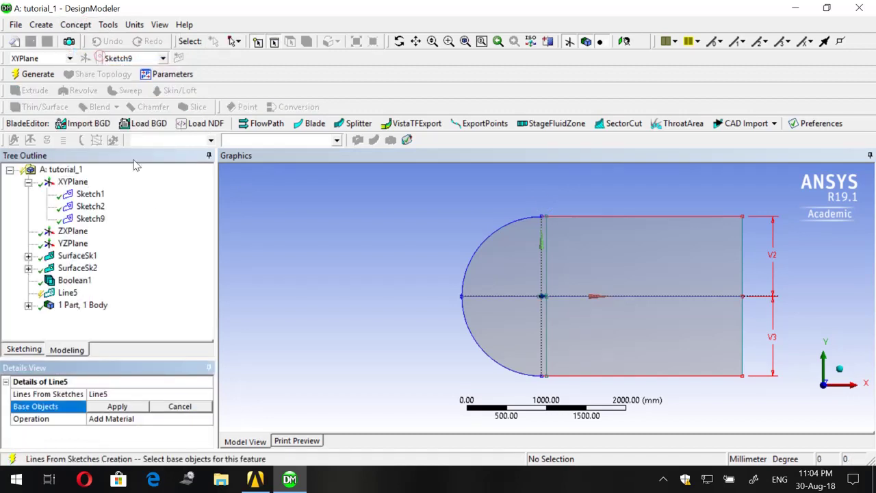
click(91, 220)
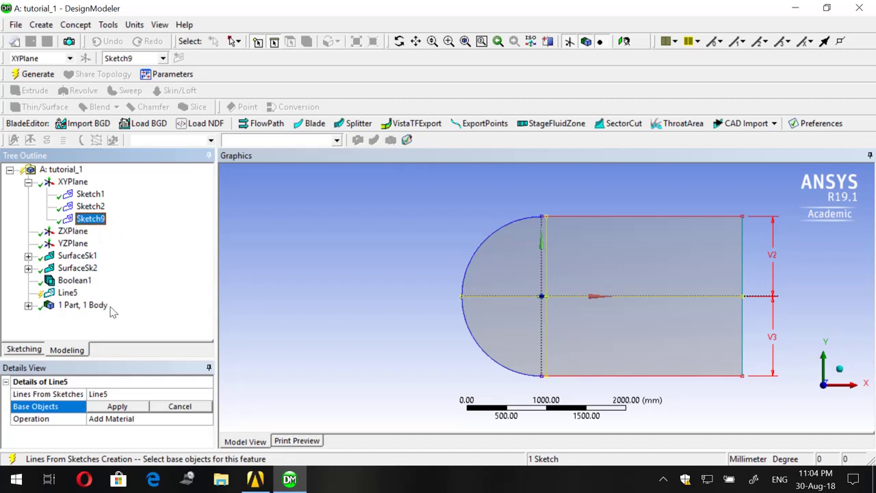
click(117, 407)
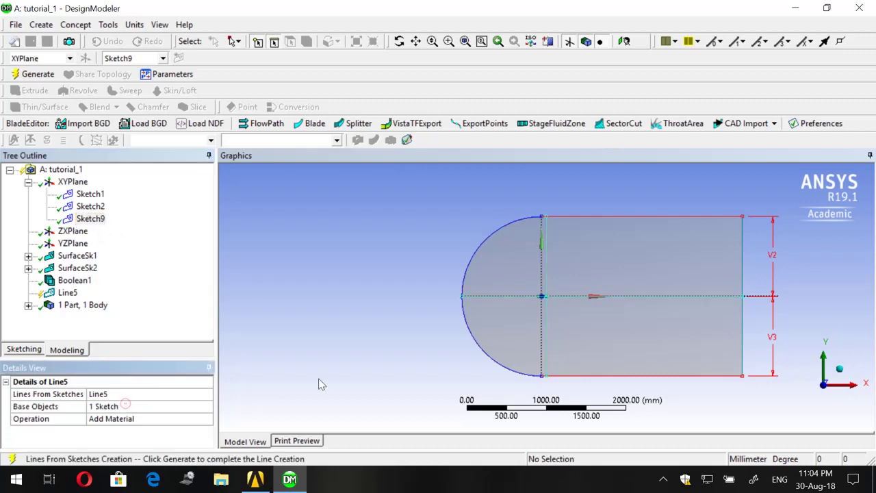
click(40, 73)
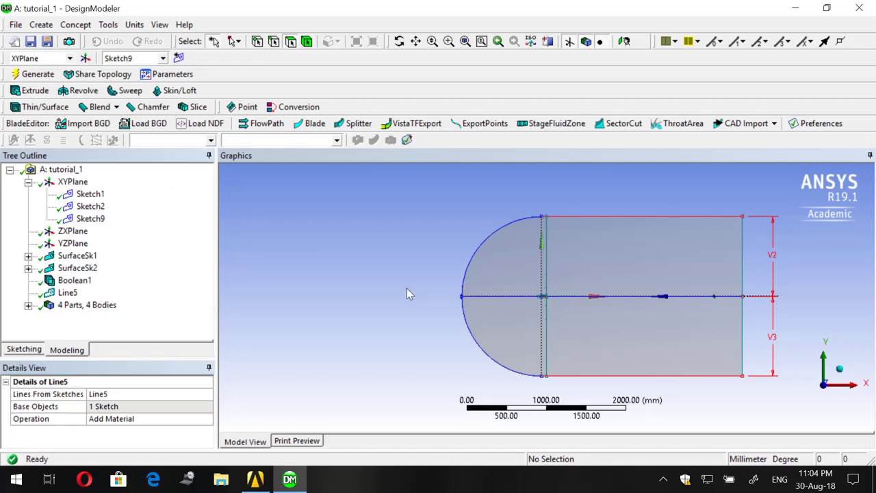
Start a Face Split by points and edges with the whole fluid domain face as the target face.
click(108, 25)
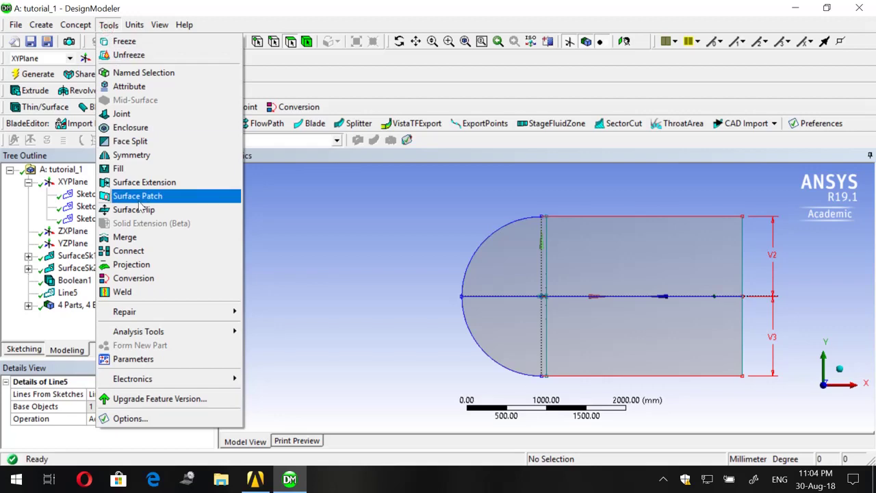
click(108, 24)
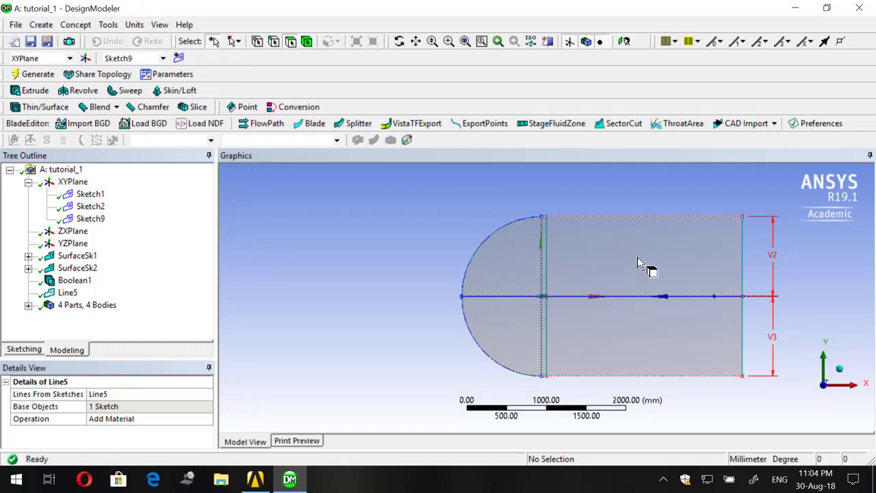
click(116, 25)
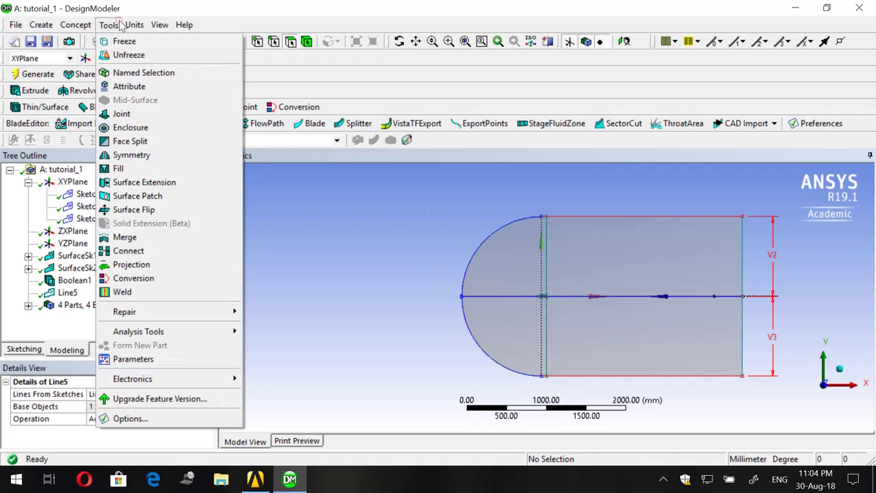
click(130, 141)
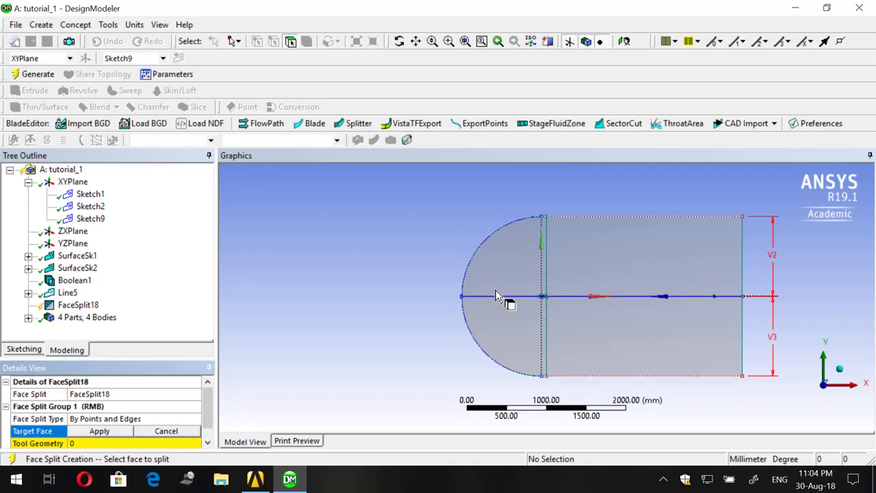
scroll(120, 410, down, 1)
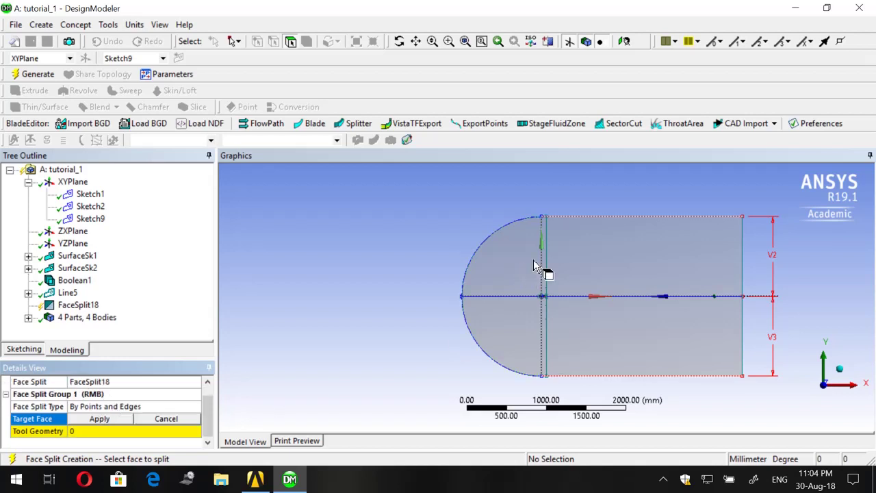
click(614, 279)
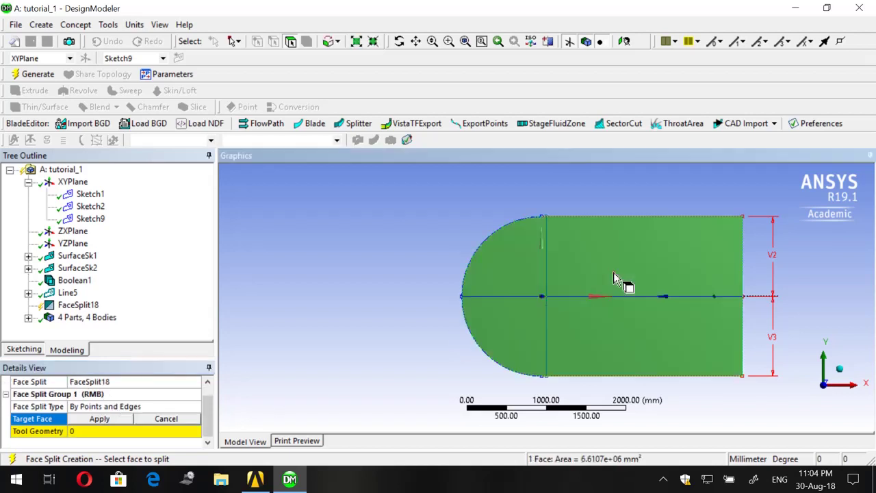
click(99, 420)
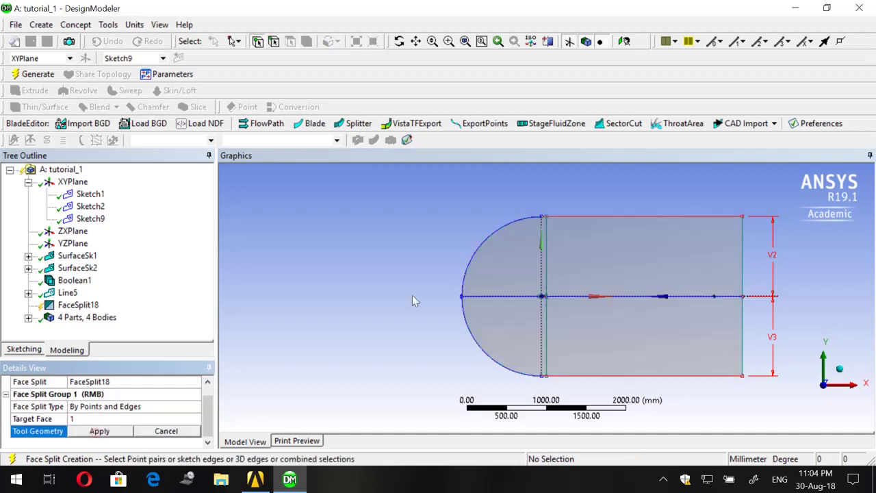
Assign the upper vertical line behind the small body as the split's tool geometry and generate the feature.
click(273, 41)
scroll(482, 286, up, 3)
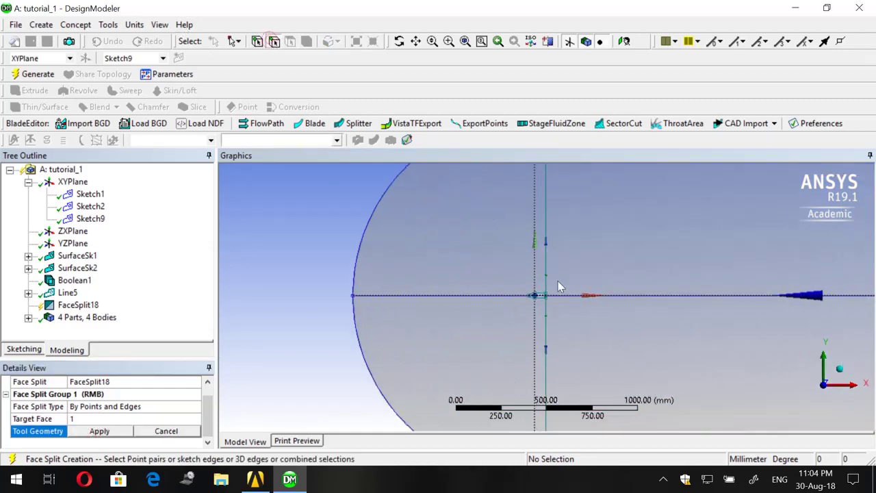
click(546, 255)
scroll(545, 259, down, 3)
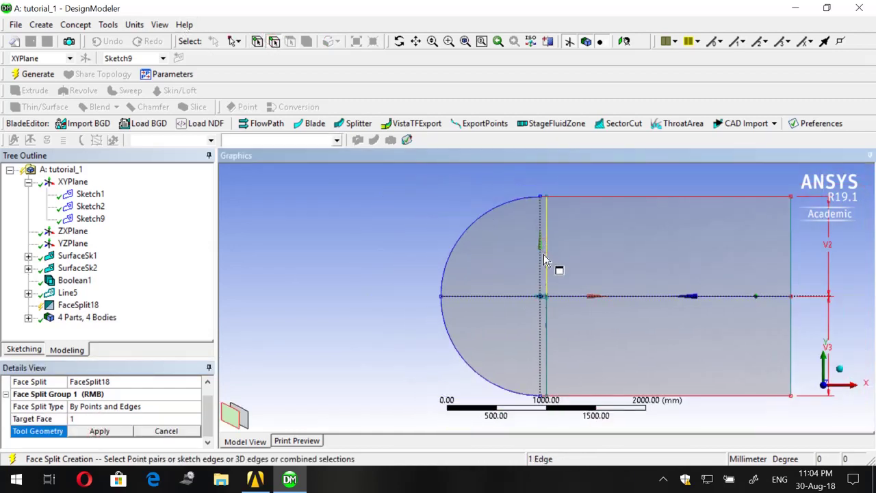
right_click(360, 250)
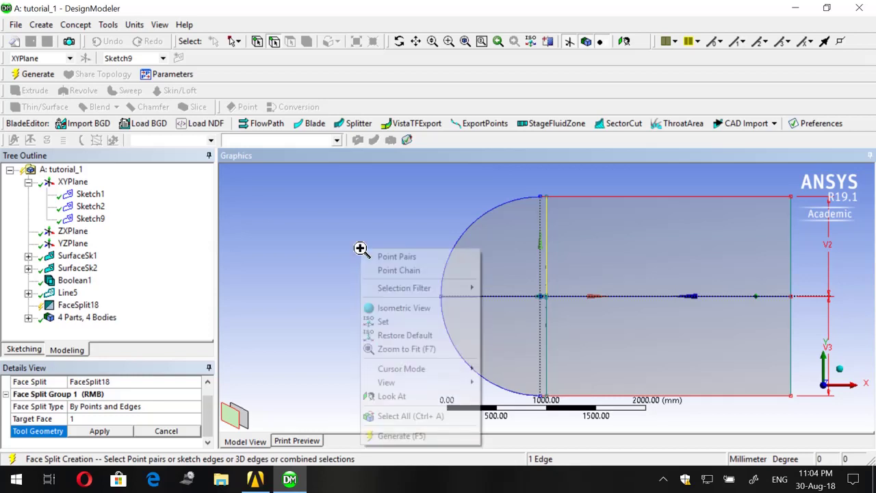
click(96, 435)
click(96, 436)
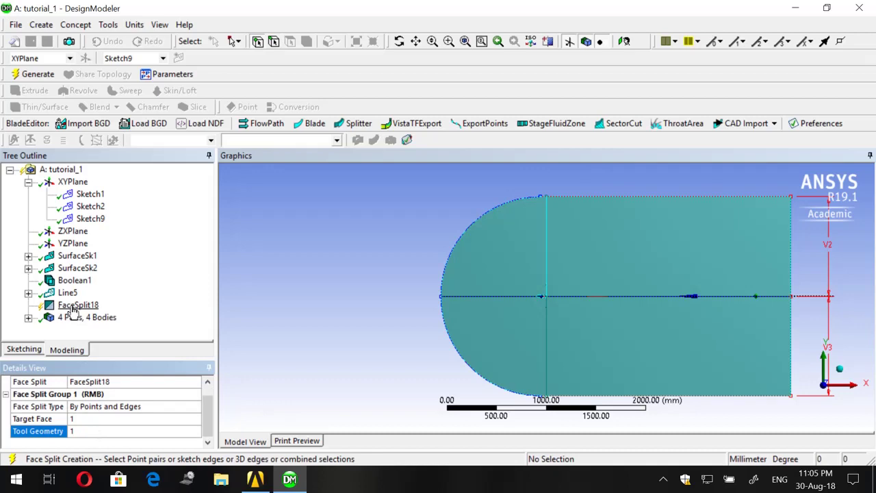
click(38, 74)
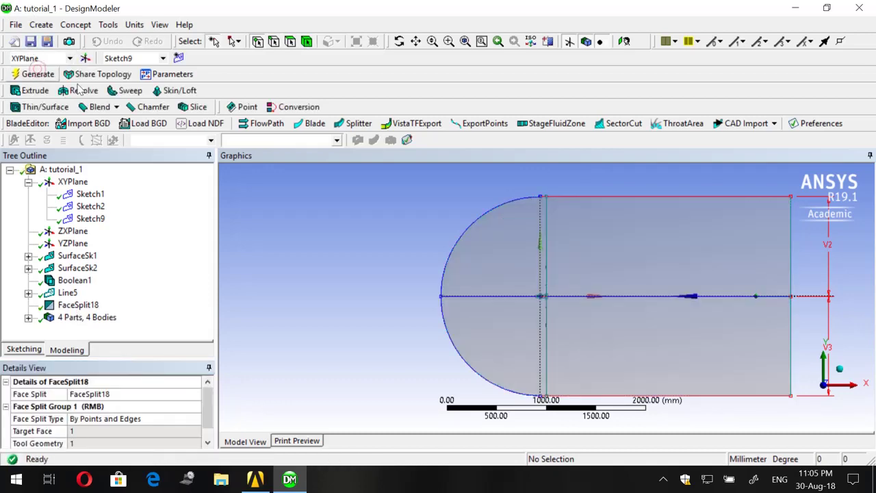
Create a second Face Split on the domain face using the lower vertical line as tool geometry, and generate it.
click(108, 25)
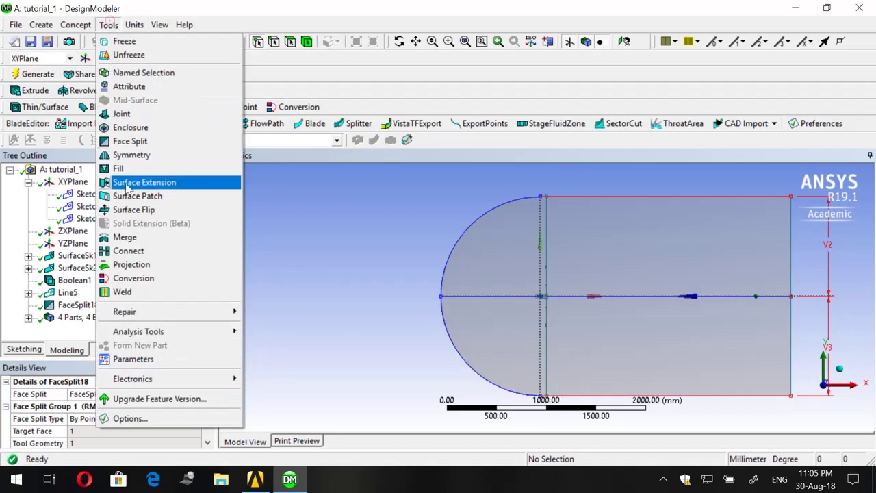
click(126, 143)
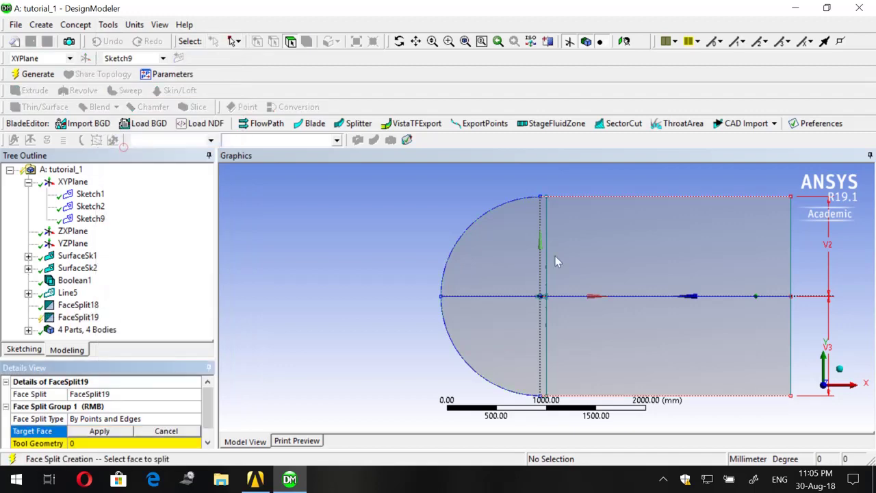
click(660, 277)
click(117, 432)
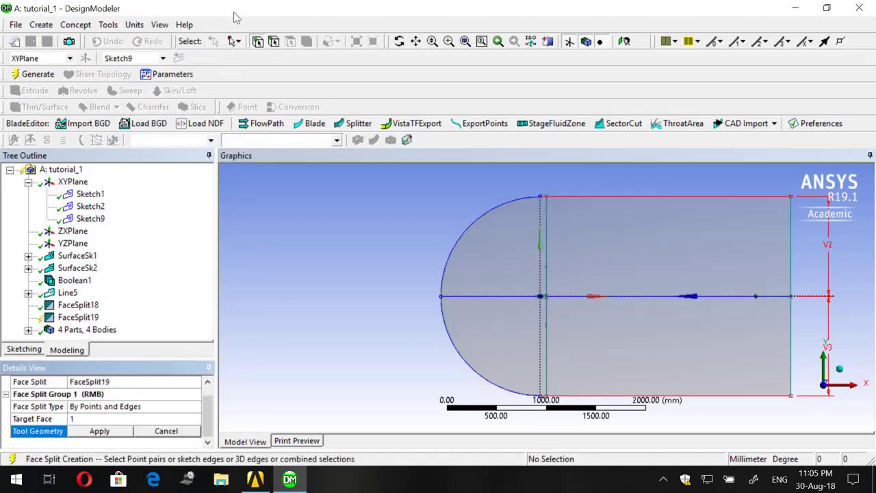
click(275, 42)
scroll(609, 287, up, 3)
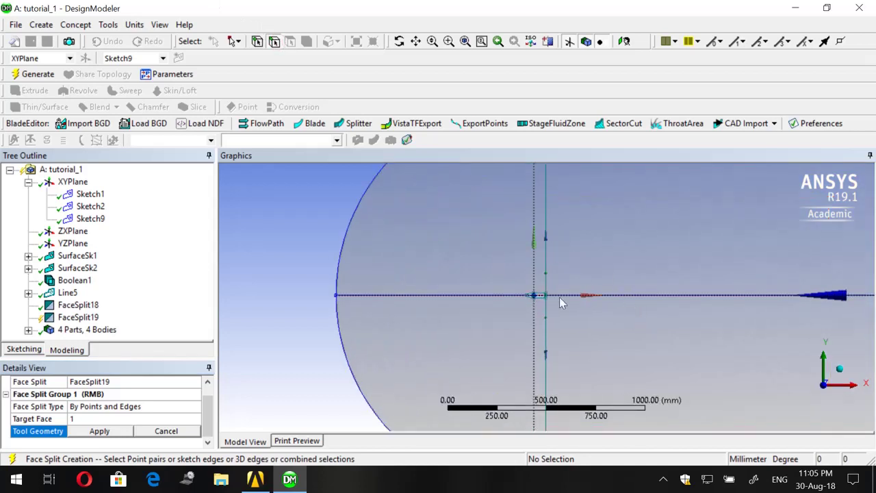
scroll(573, 350, down, 3)
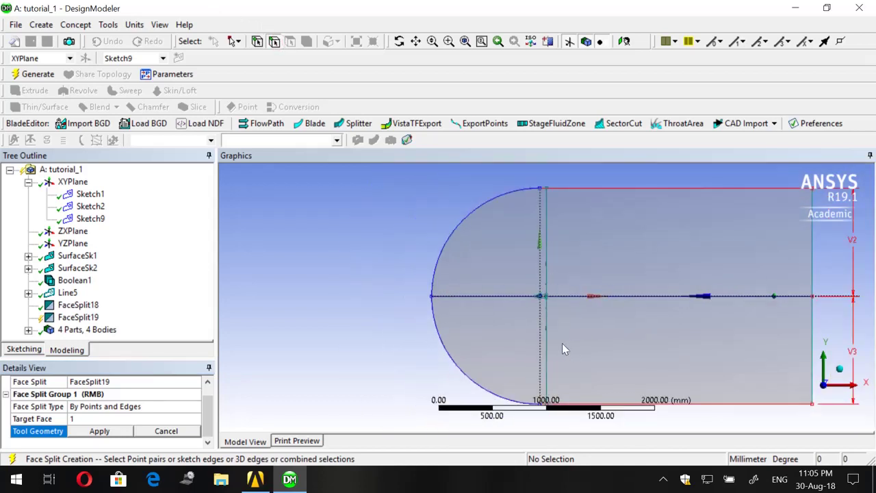
click(547, 344)
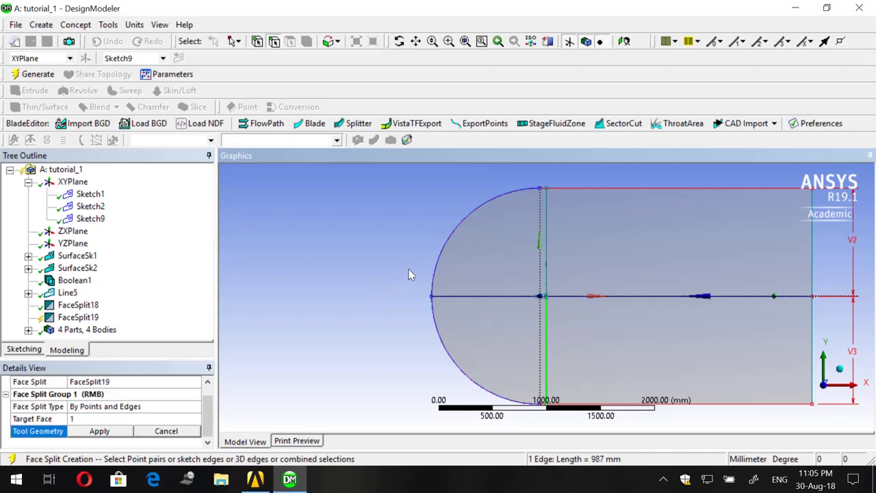
click(123, 433)
key(F5)
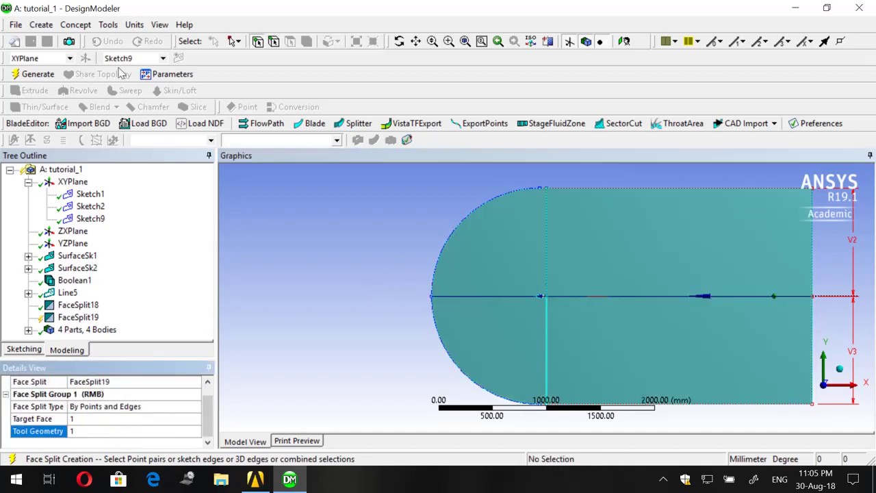
click(47, 78)
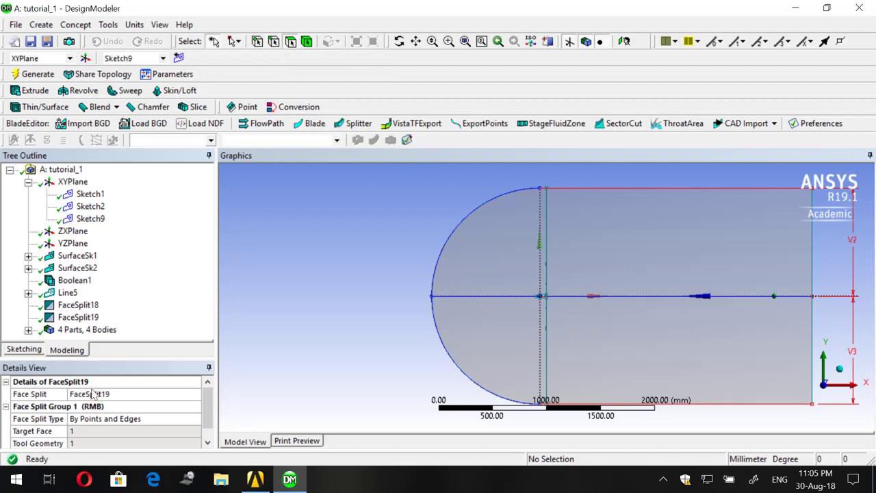
Create a Face Split on the rectangular downstream face using the horizontal centre line as tool geometry, and generate it.
click(108, 25)
click(134, 141)
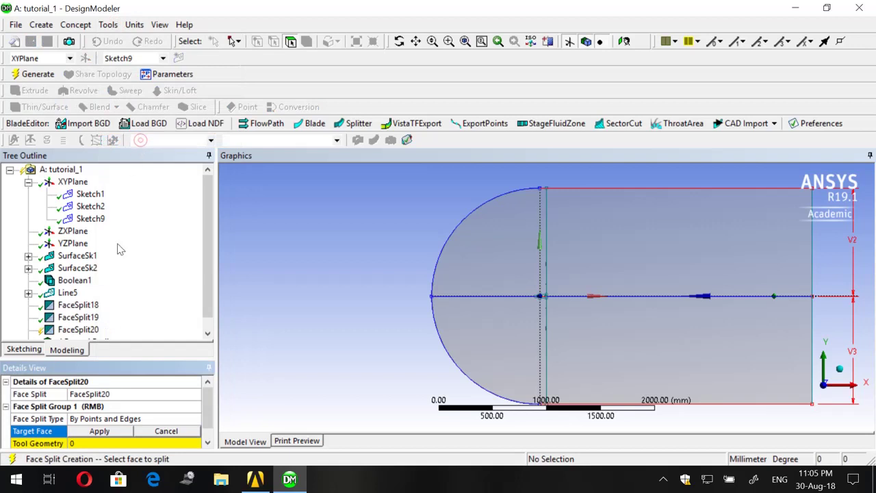
click(636, 283)
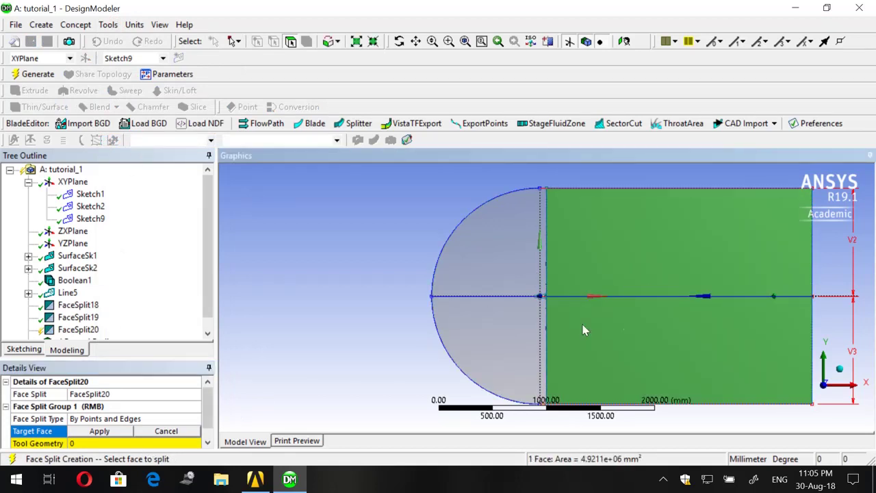
scroll(638, 319, down, 2)
scroll(638, 319, up, 2)
scroll(171, 426, down, 1)
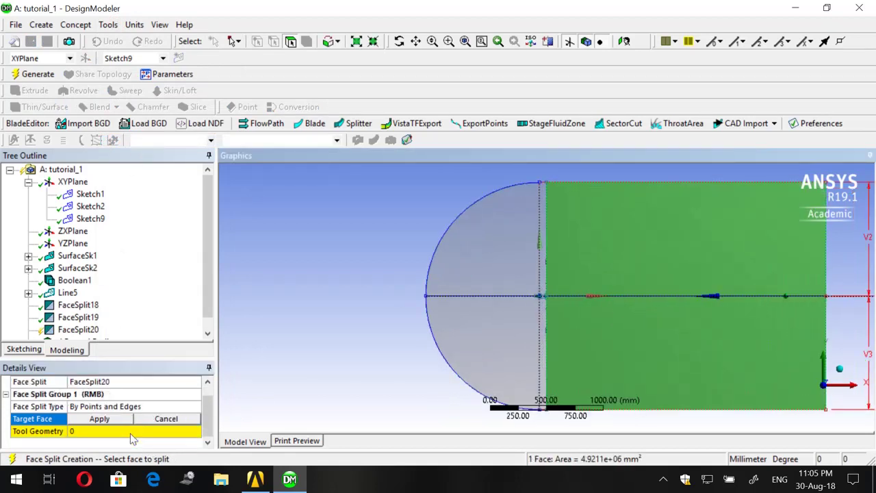
click(107, 419)
click(89, 432)
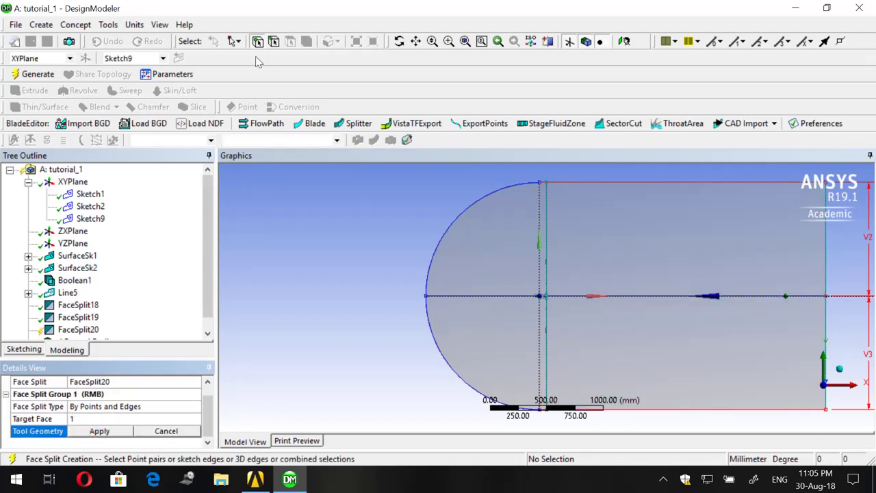
click(274, 41)
click(625, 297)
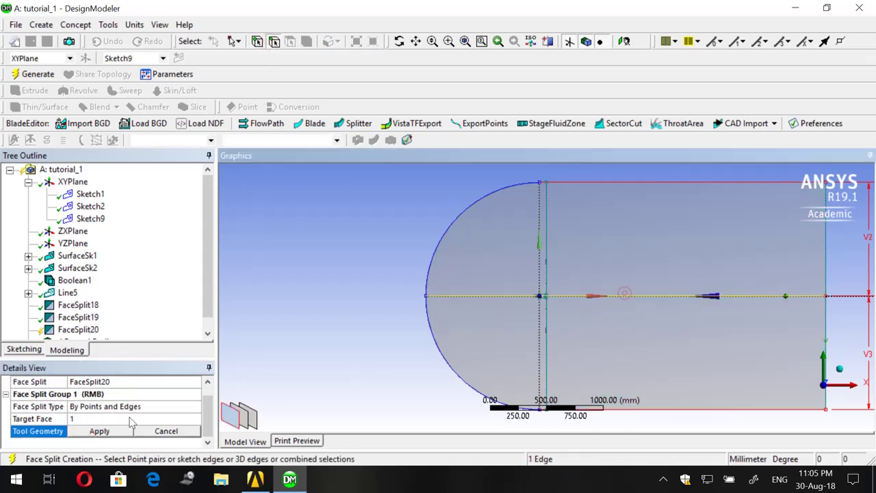
click(118, 432)
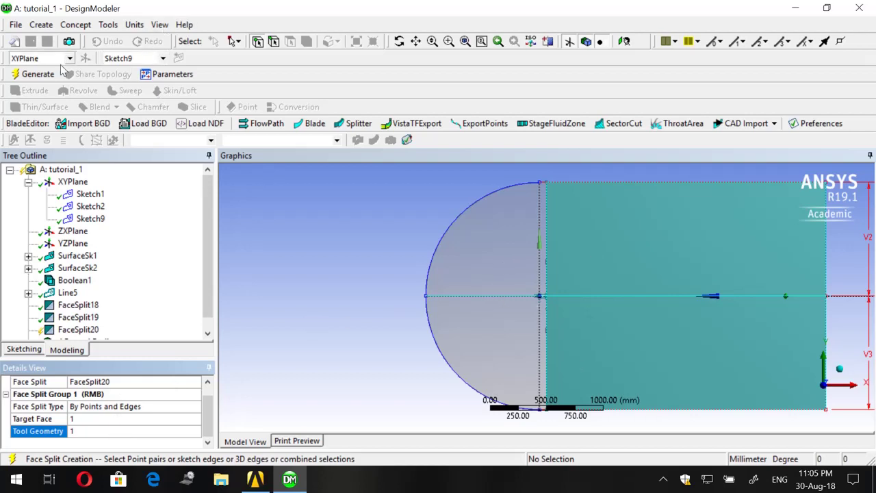
click(39, 74)
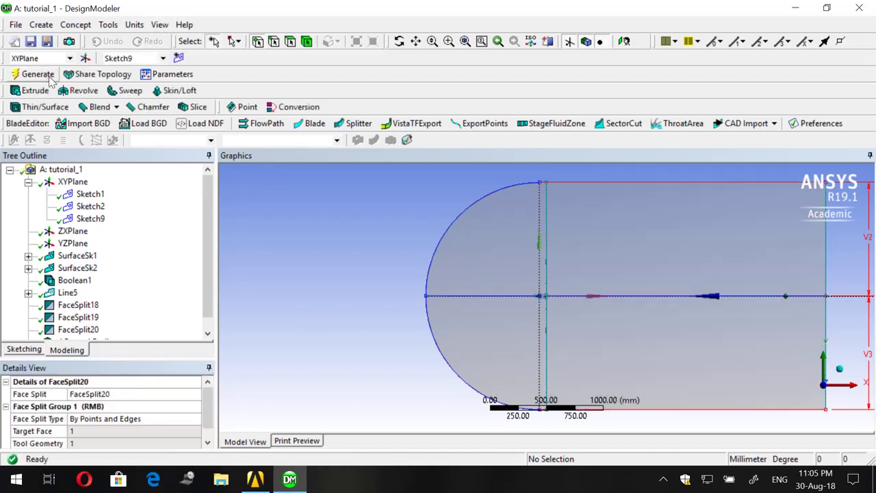
Create a Face Split on the semicircular upstream face using the horizontal centre line as tool geometry, and generate it.
click(108, 24)
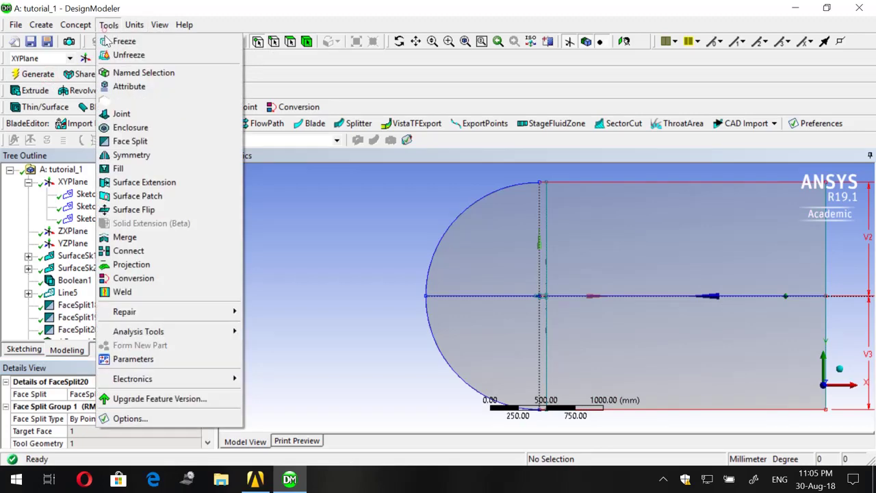
click(129, 145)
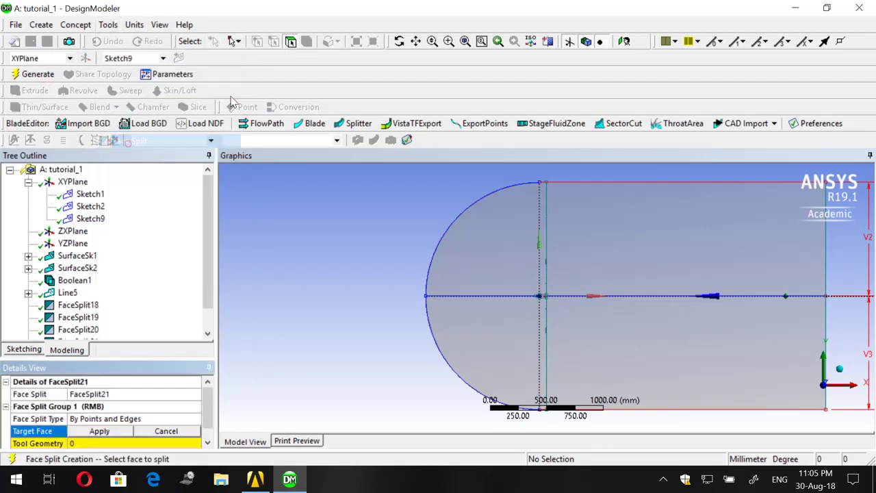
click(468, 298)
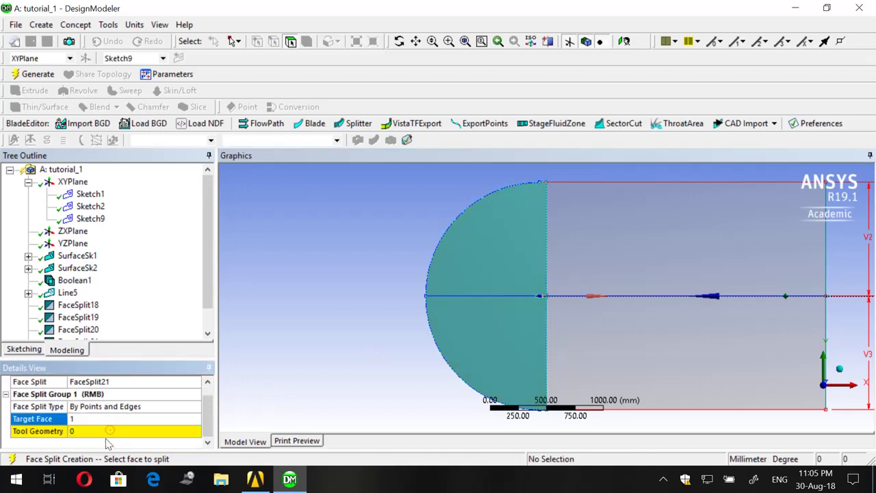
click(103, 431)
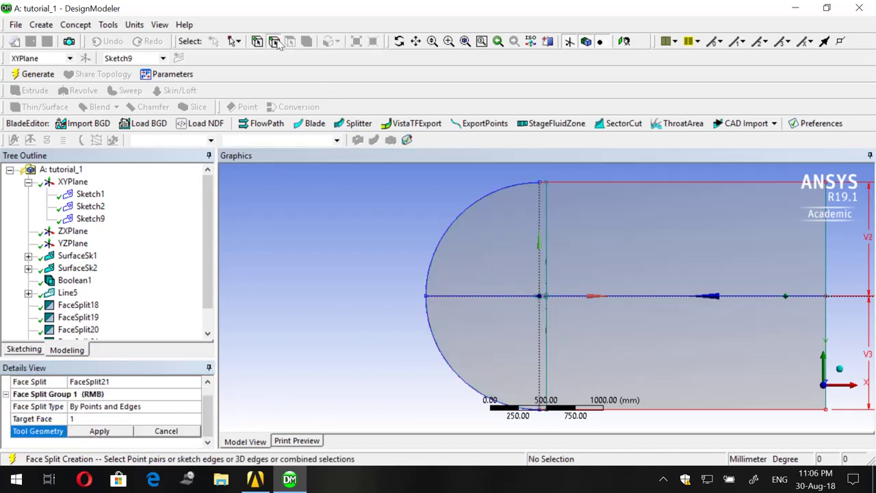
scroll(492, 317, up, 2)
click(476, 298)
scroll(474, 300, down, 2)
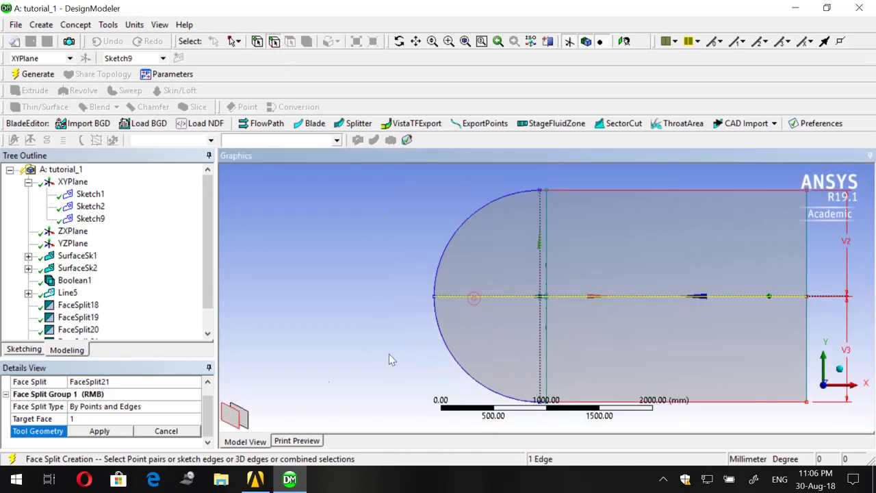
click(103, 432)
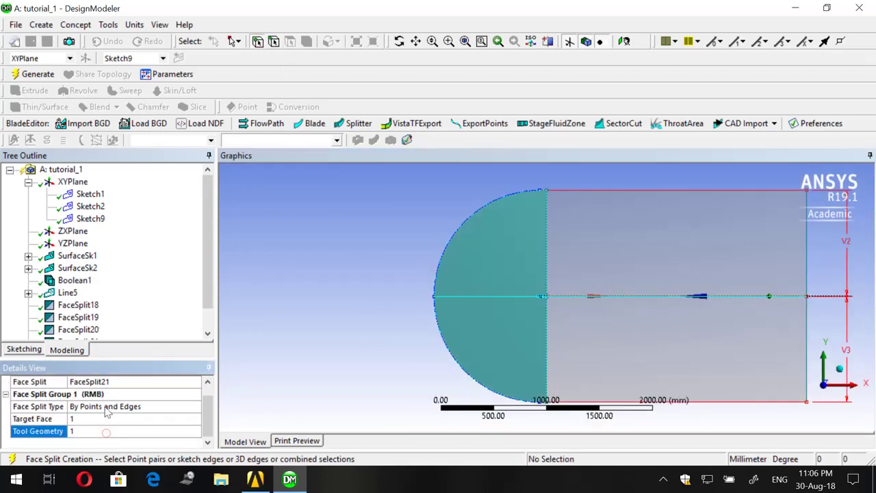
click(41, 74)
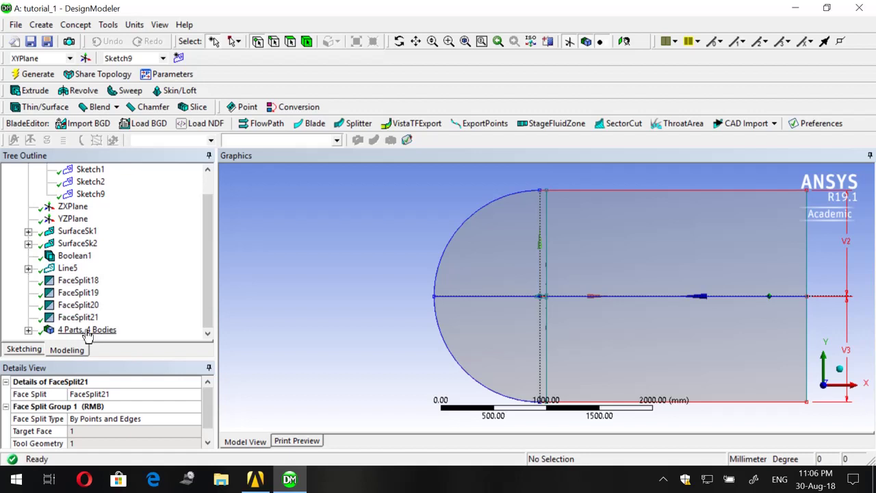
Suppress the three line bodies listed under the parts and bodies, keeping only the surface body active.
double_click(79, 330)
click(85, 306)
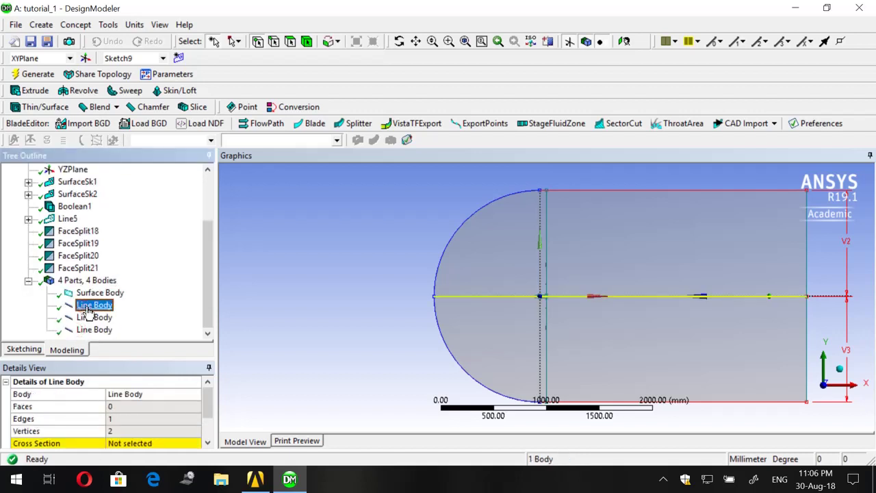
shift+click(94, 329)
right_click(92, 314)
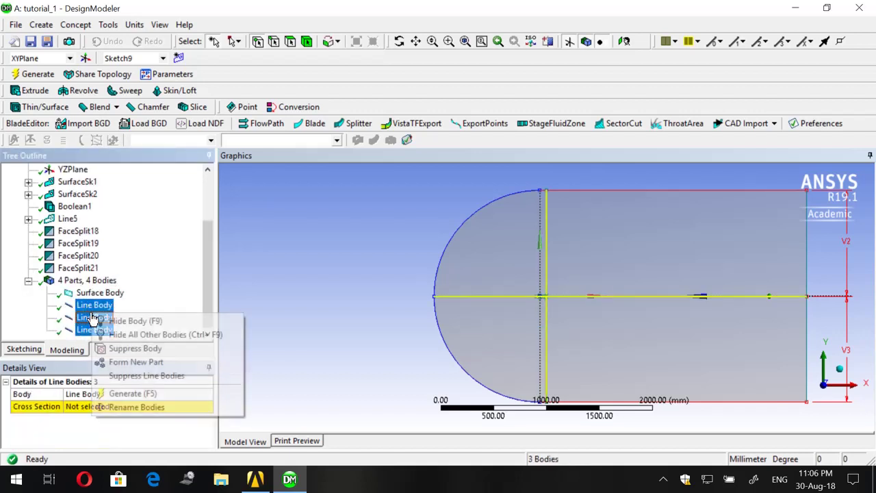
click(120, 376)
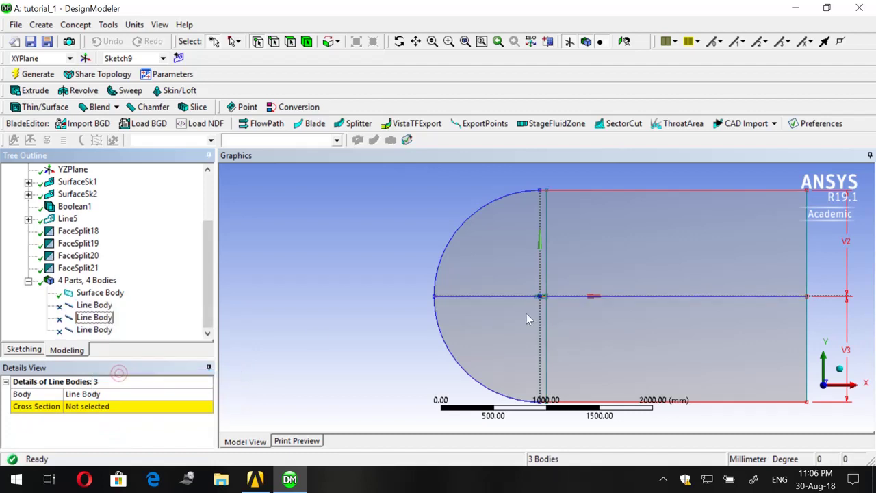
Save the project and open the Mesh component of the Fluid Flow (Fluent) system from Workbench.
scroll(531, 317, up, 5)
scroll(533, 319, up, 3)
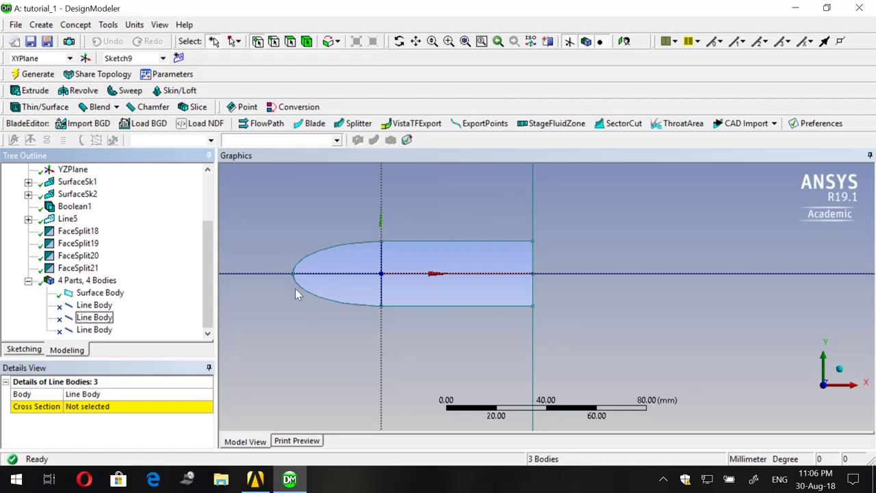
scroll(327, 274, down, 8)
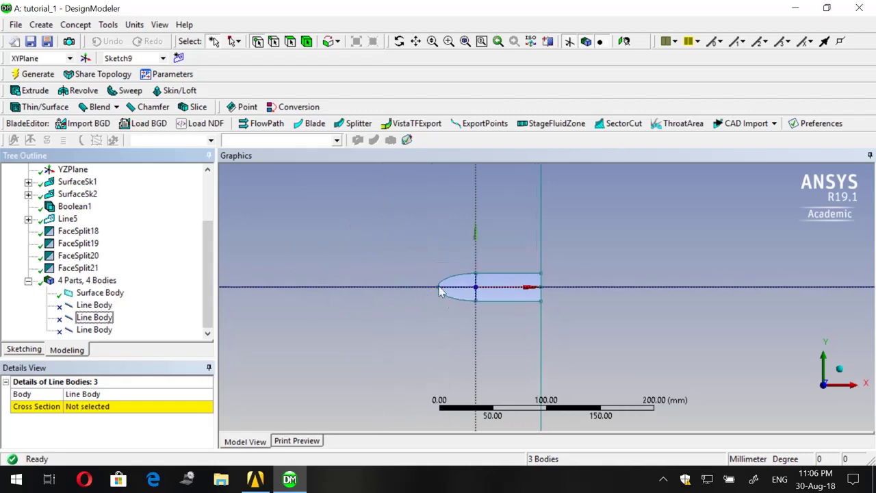
scroll(537, 303, down, 4)
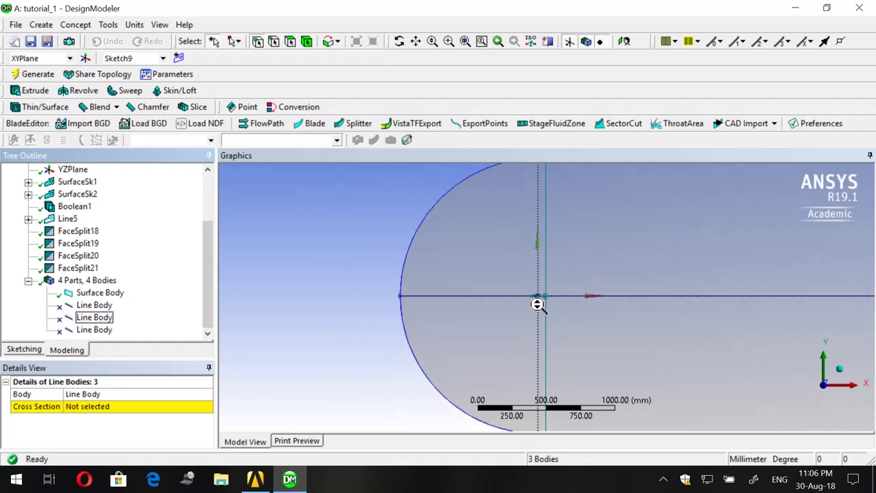
click(31, 42)
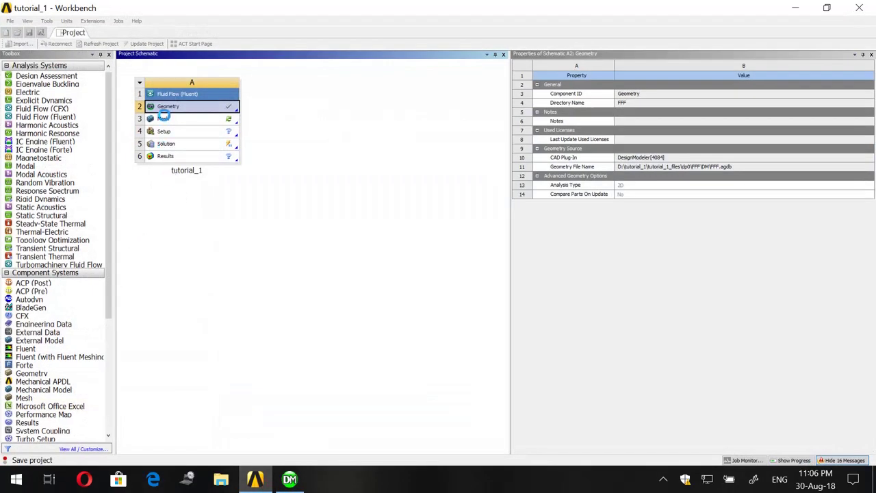
double_click(179, 121)
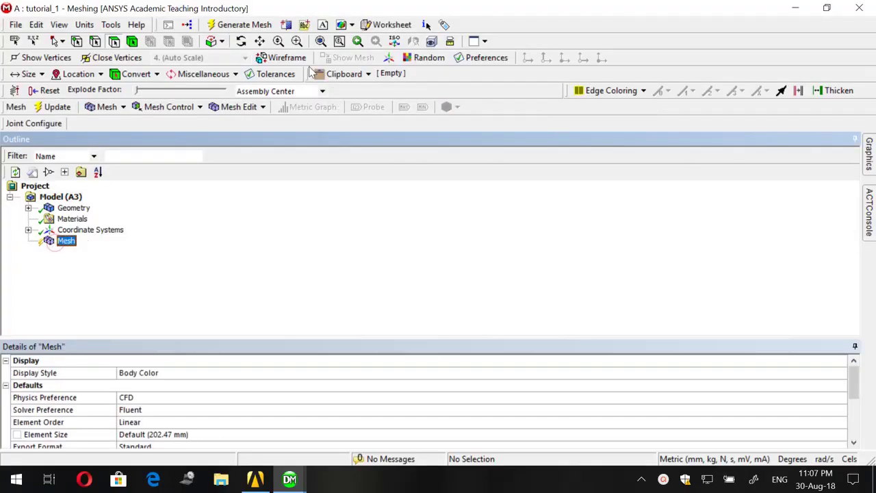
Generate the mesh with default settings and examine the elements around the small body's nose.
click(245, 24)
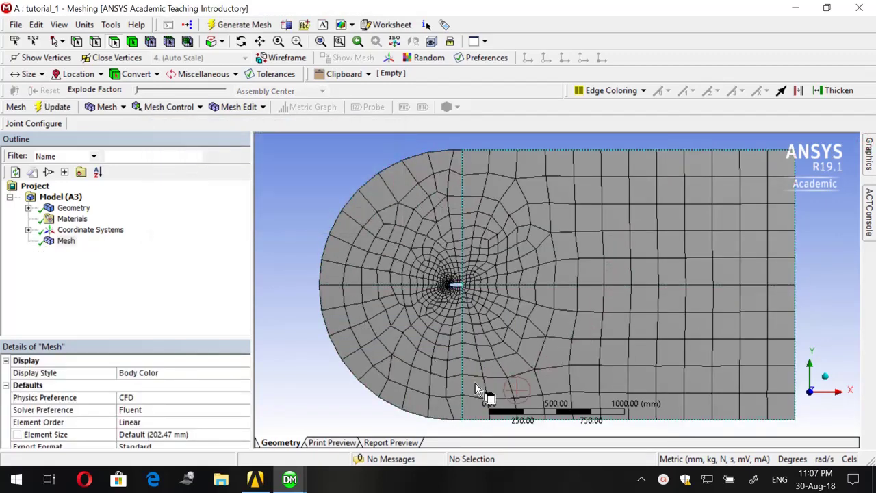
scroll(568, 263, up, 2)
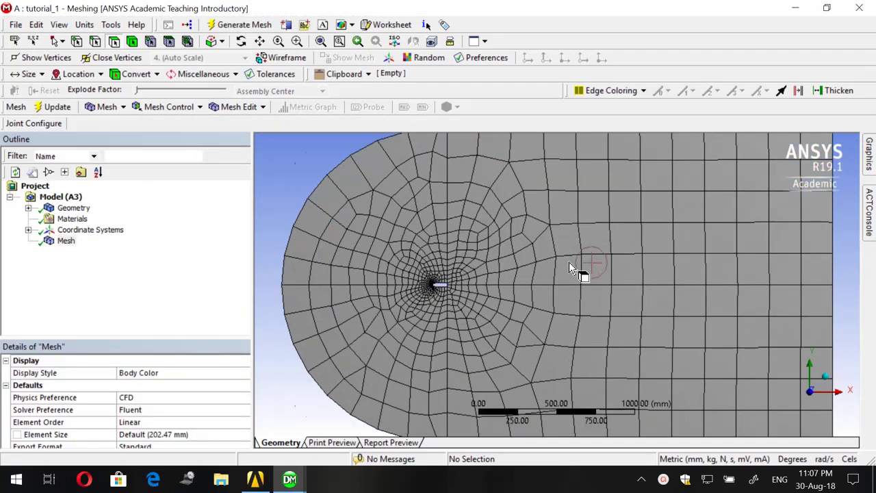
scroll(574, 268, down, 2)
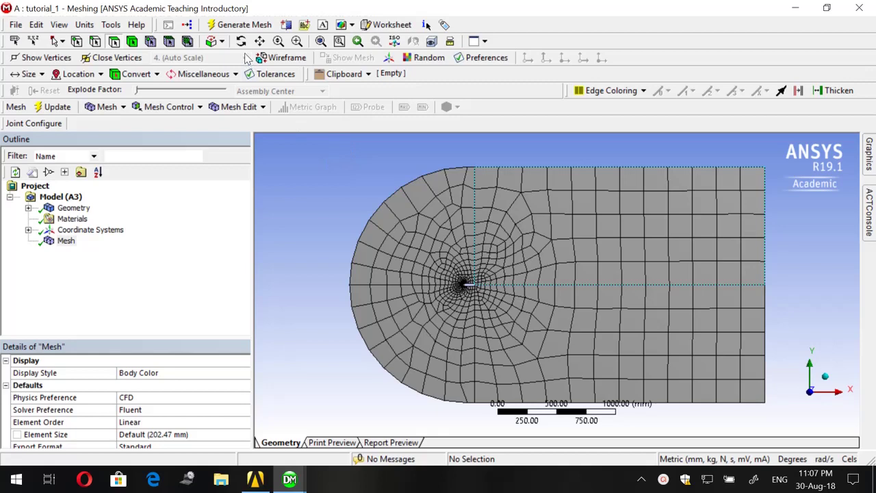
click(297, 41)
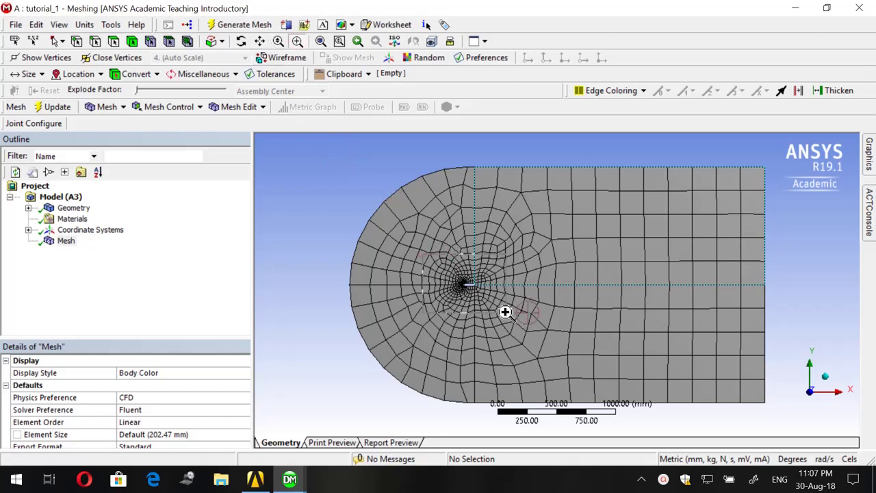
drag(424, 256, 505, 309)
scroll(563, 313, down, 3)
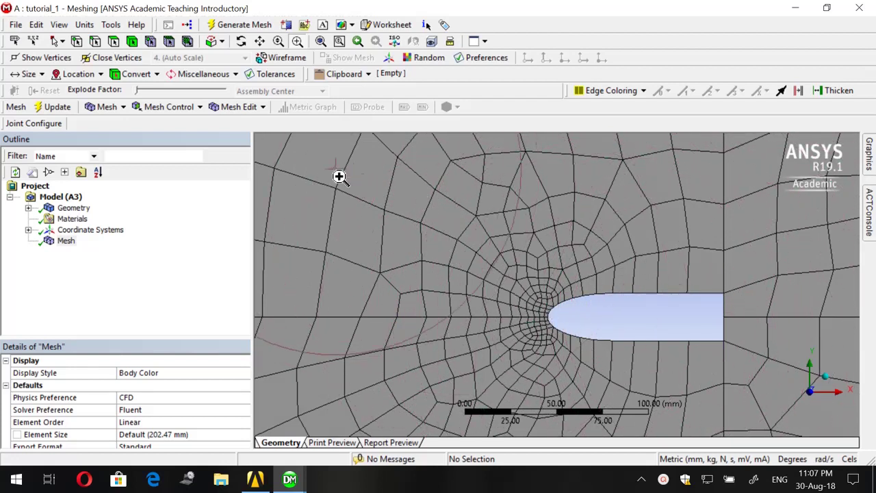
Insert a mesh Sizing on the small body's upper straight edge and upper curved nose edge.
click(95, 41)
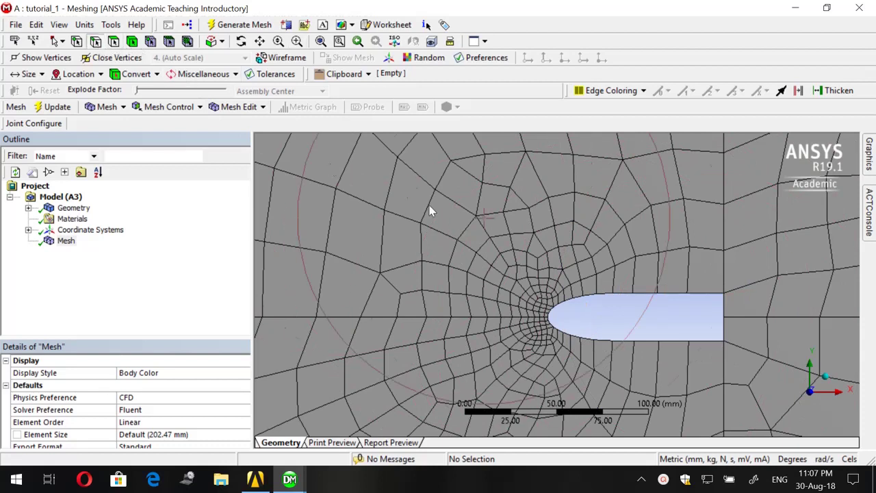
click(644, 295)
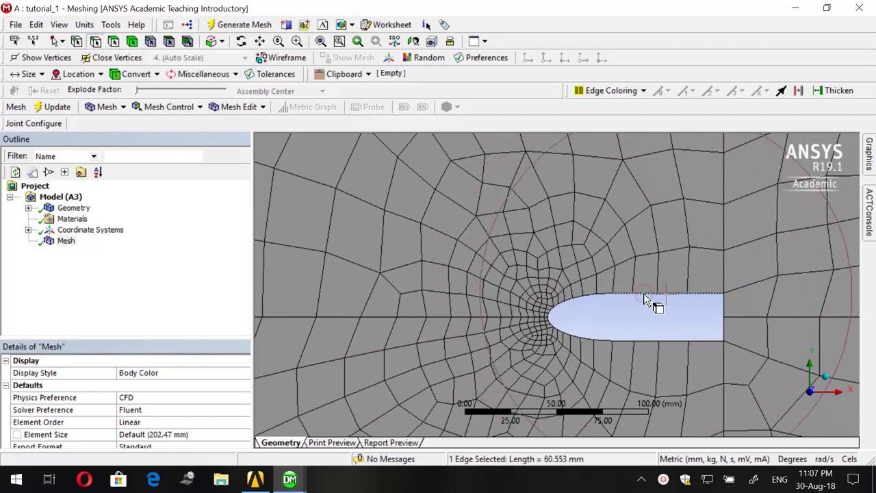
ctrl+click(574, 302)
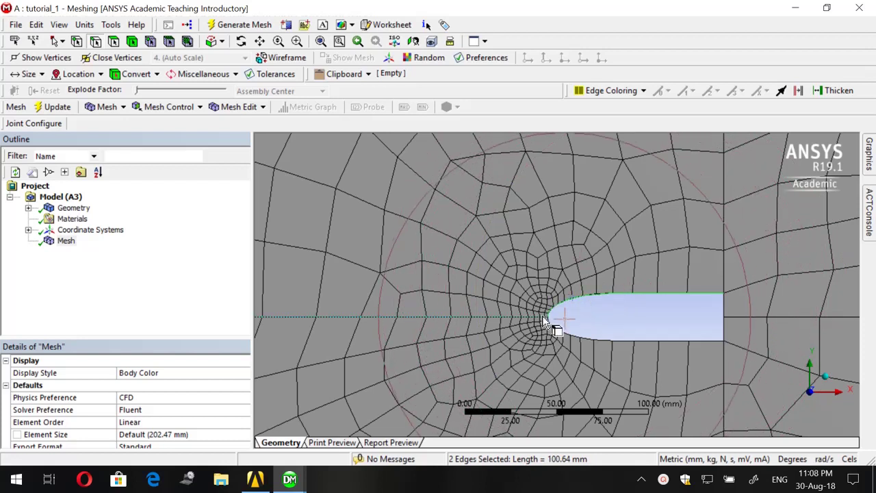
right_click(579, 264)
mouse_move(594, 133)
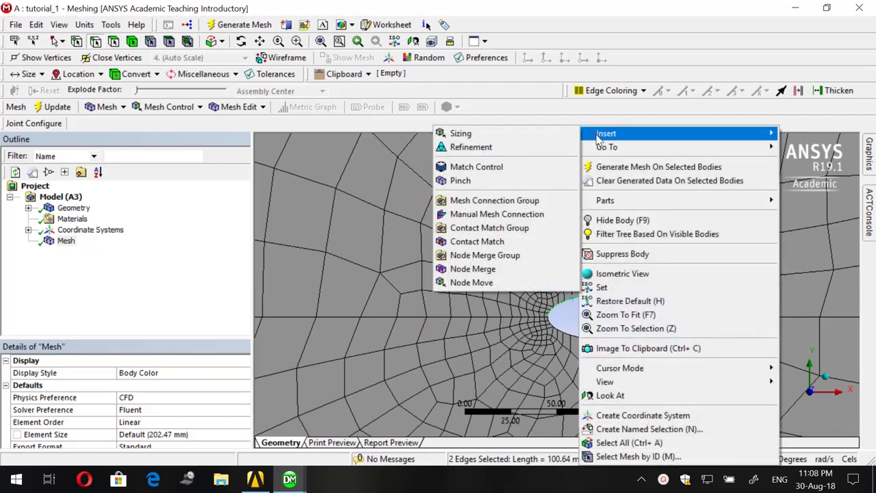
click(541, 137)
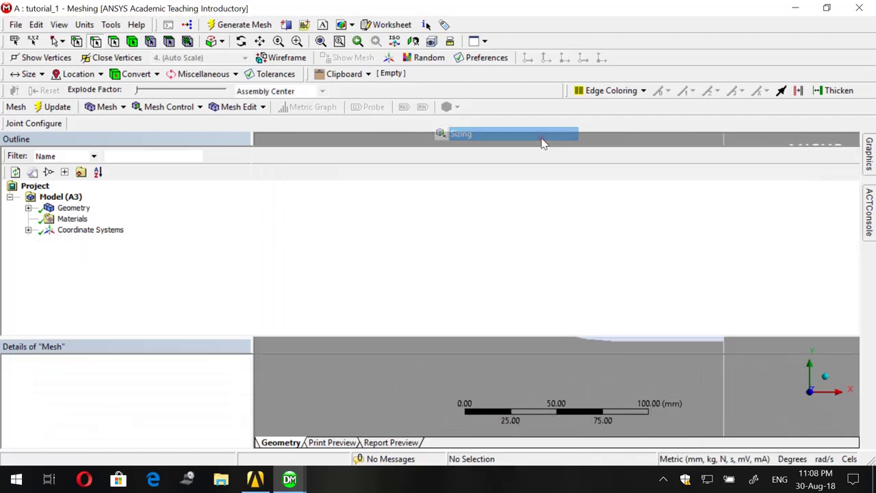
Change the edge sizing type to Number of Divisions and set it to 40 divisions.
click(870, 152)
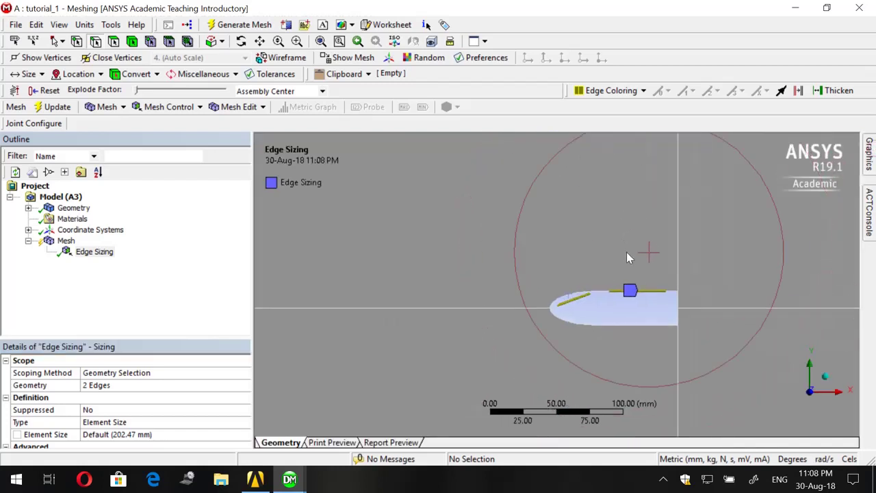
scroll(627, 252, up, 3)
scroll(598, 341, down, 3)
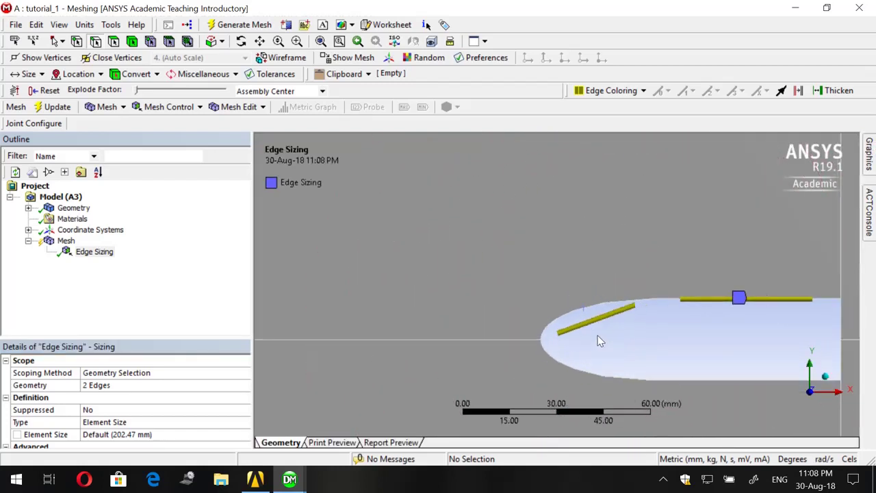
scroll(597, 336, down, 1)
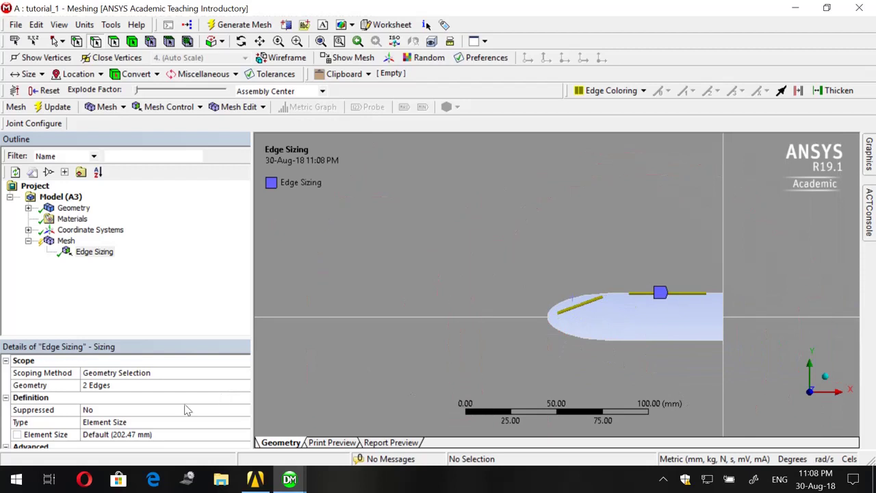
click(155, 422)
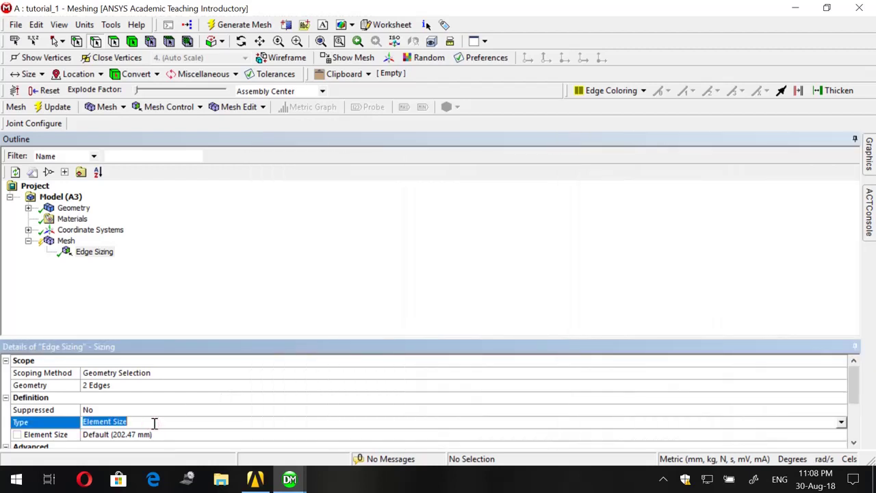
text(nu)
key(Return)
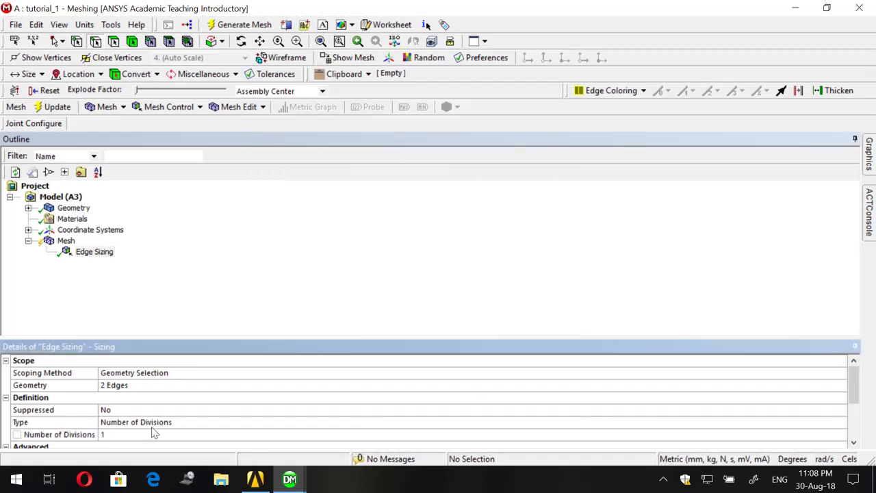
click(154, 434)
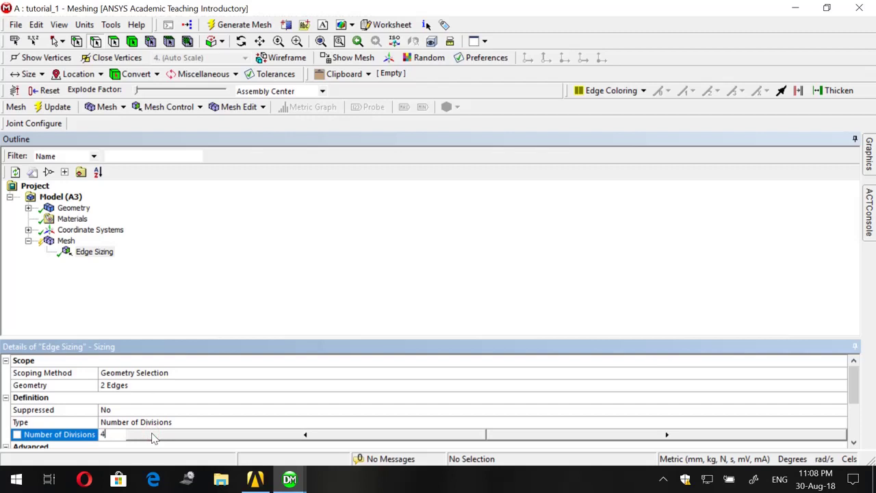
key(Return)
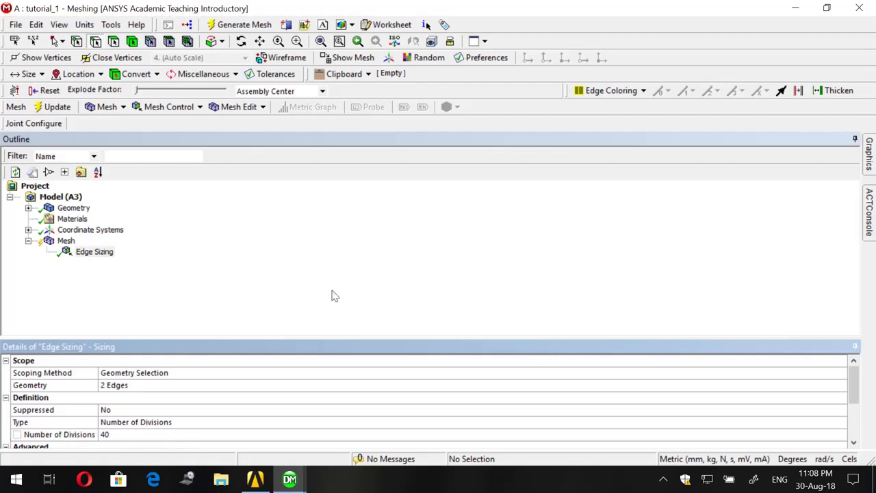
Check the divisions along the body's upper edges and set the edge sizing's behavior to Hard.
mouse_move(868, 147)
scroll(630, 305, up, 2)
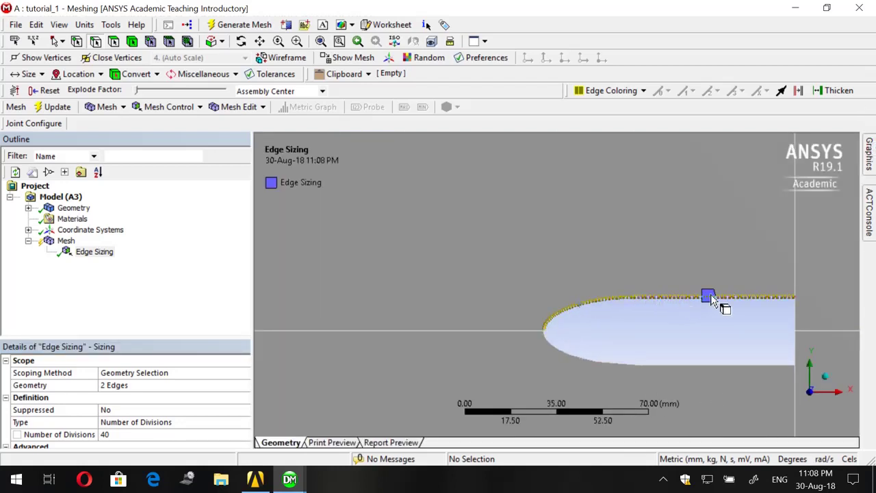
scroll(660, 276, down, 10)
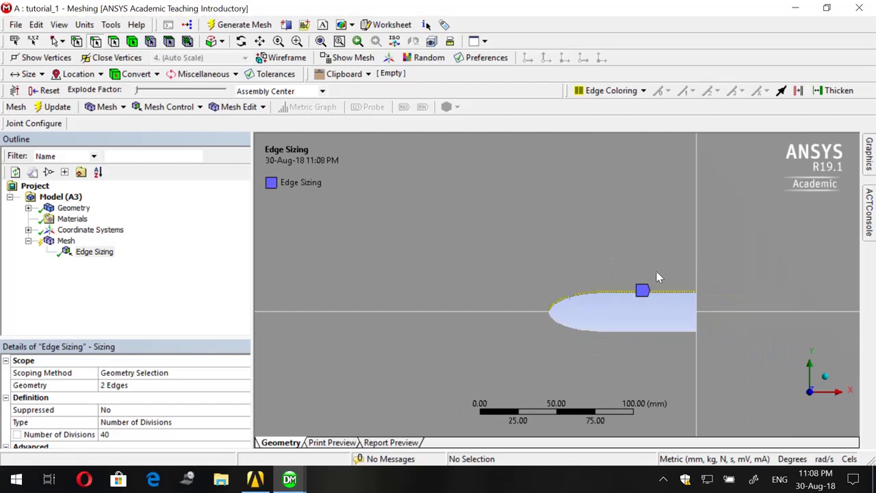
scroll(545, 250, down, 2)
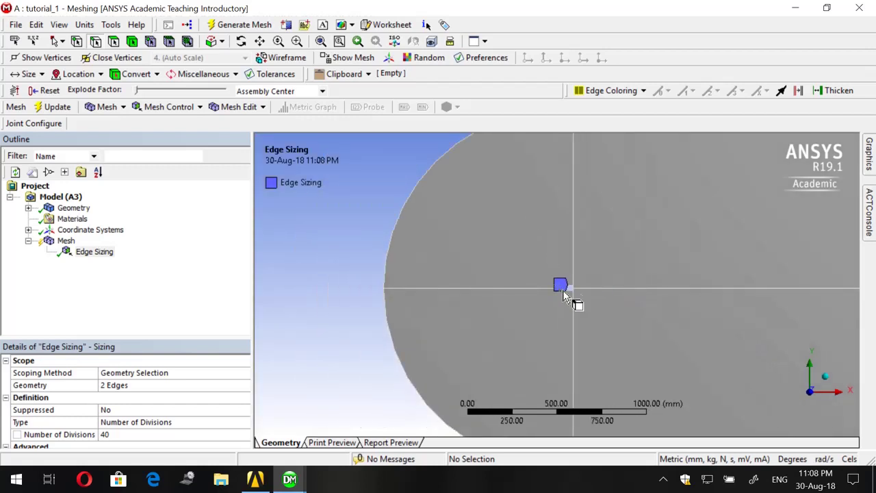
scroll(570, 287, down, 2)
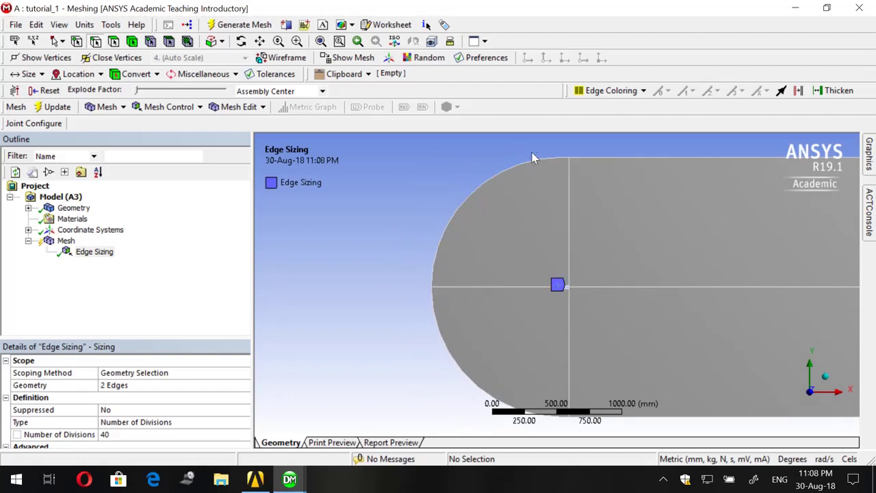
scroll(448, 282, up, 1)
scroll(450, 288, up, 1)
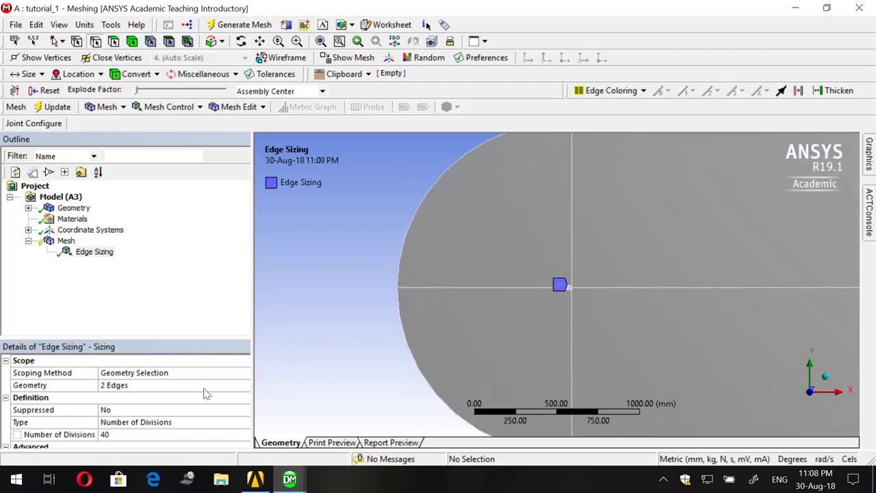
scroll(205, 391, down, 2)
click(121, 386)
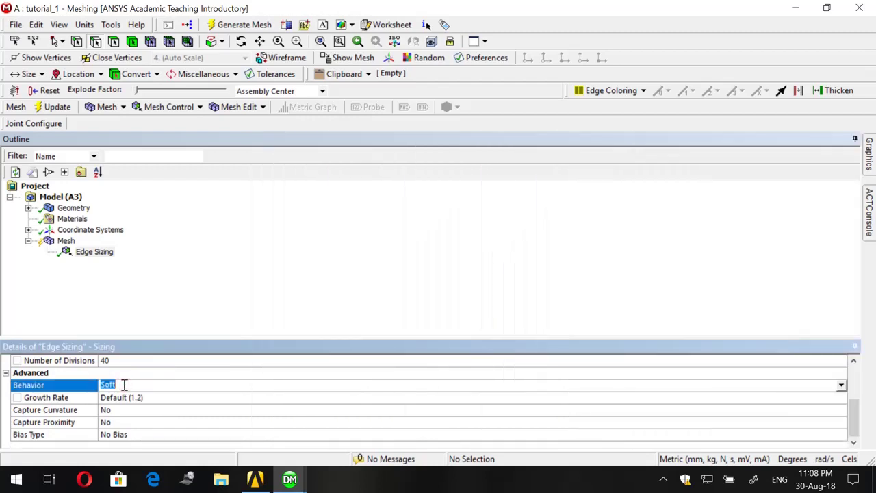
click(124, 386)
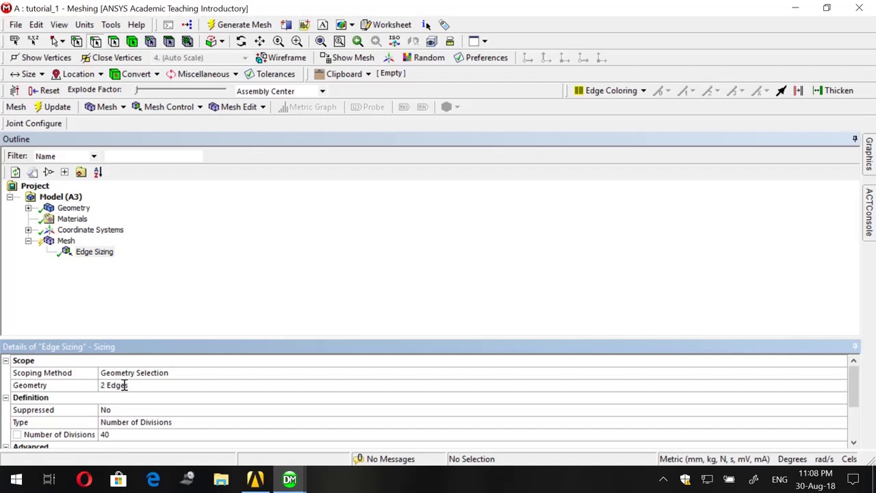
scroll(119, 409, down, 2)
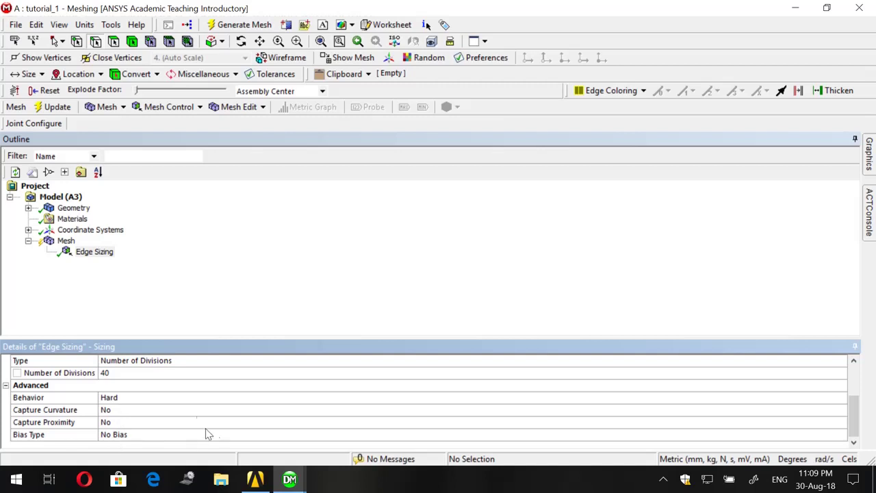
scroll(185, 415, up, 3)
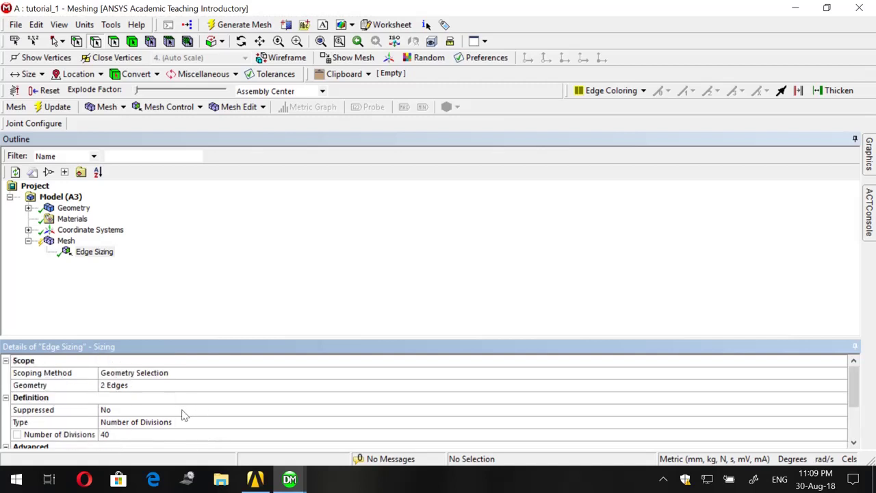
click(89, 251)
scroll(599, 267, up, 5)
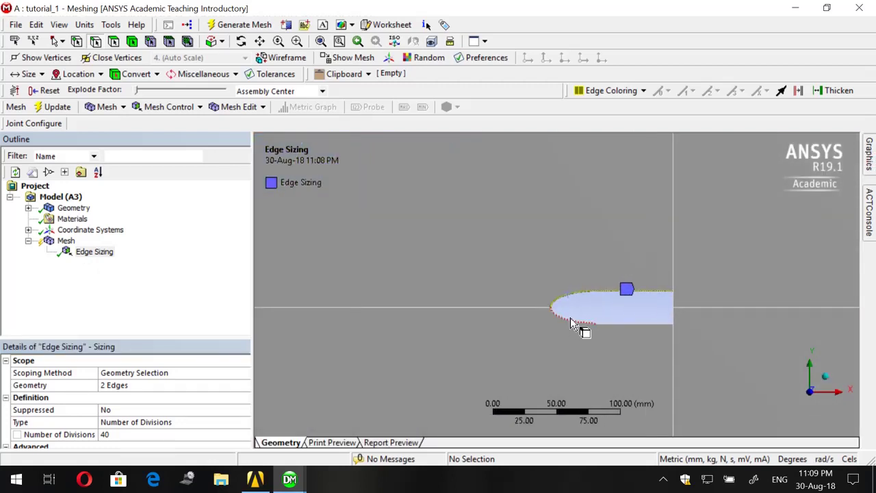
Insert a mesh Sizing on the small body's lower curved nose edge and lower straight edge.
scroll(572, 323, up, 2)
click(575, 339)
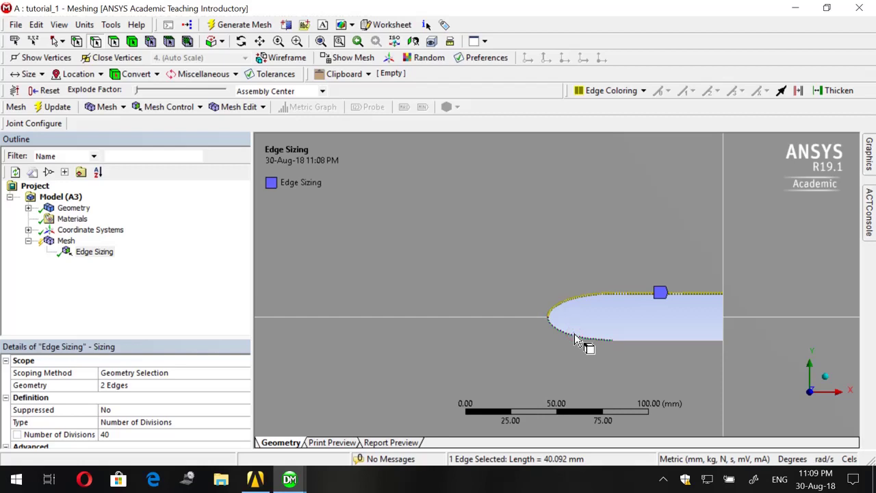
ctrl+click(652, 341)
right_click(453, 342)
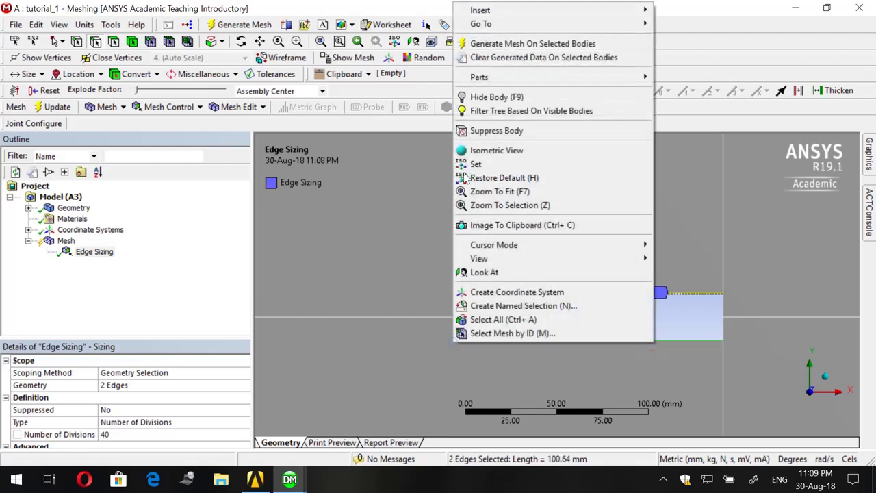
mouse_move(620, 10)
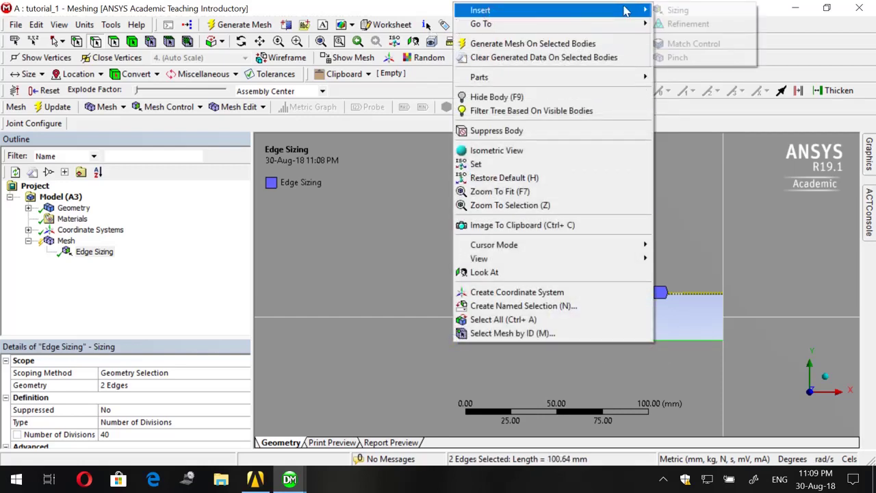
click(677, 10)
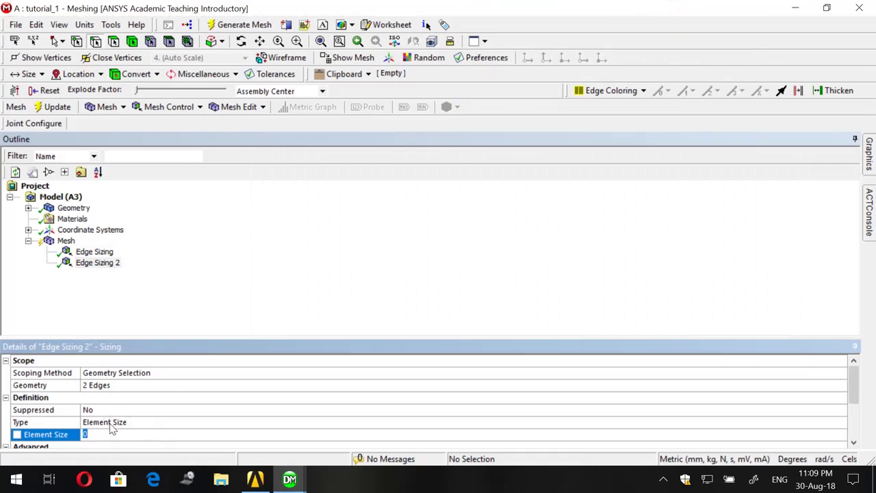
Change the lower edges' sizing type to Number of Divisions and set it to 40 divisions.
click(109, 423)
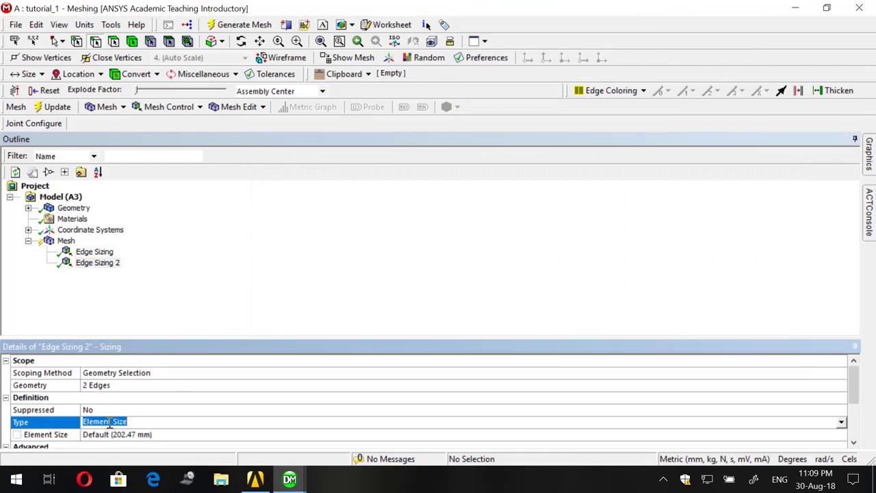
text(num)
key(Return)
click(109, 434)
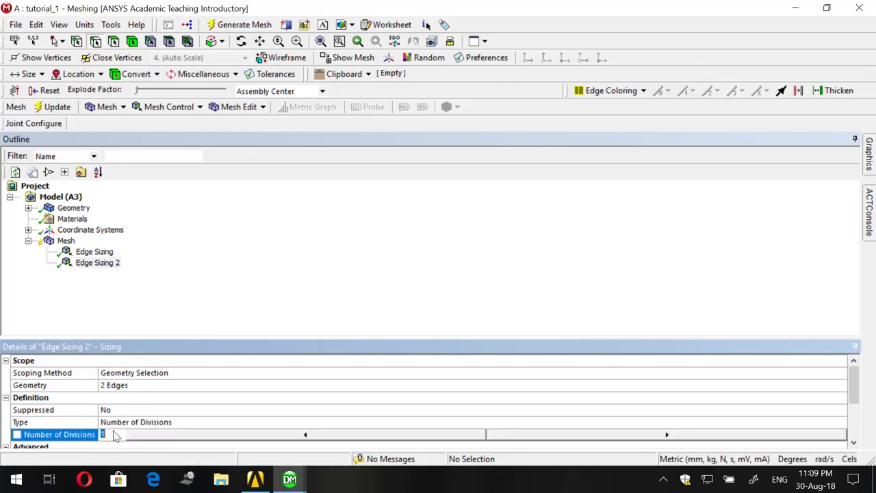
text(40)
key(Return)
Set the lower edge sizing's behavior to Hard and check the divisions along the body's lower edges.
scroll(63, 419, down, 2)
click(143, 385)
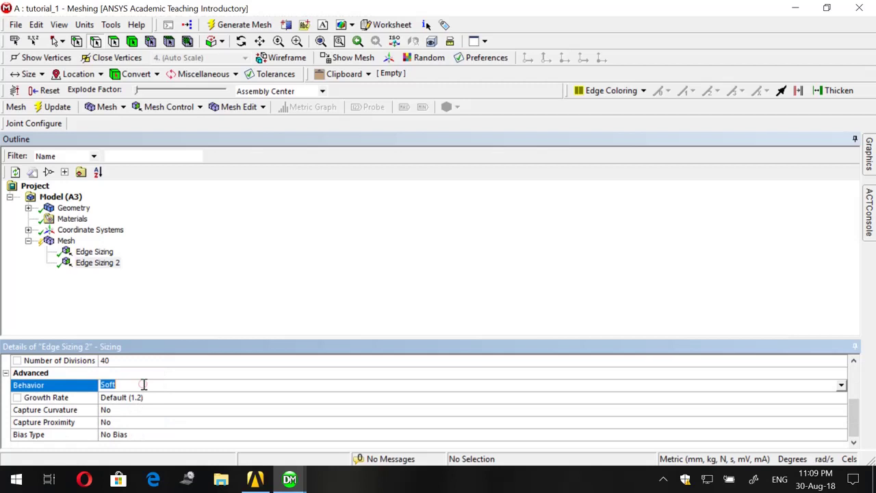
text(har)
key(Return)
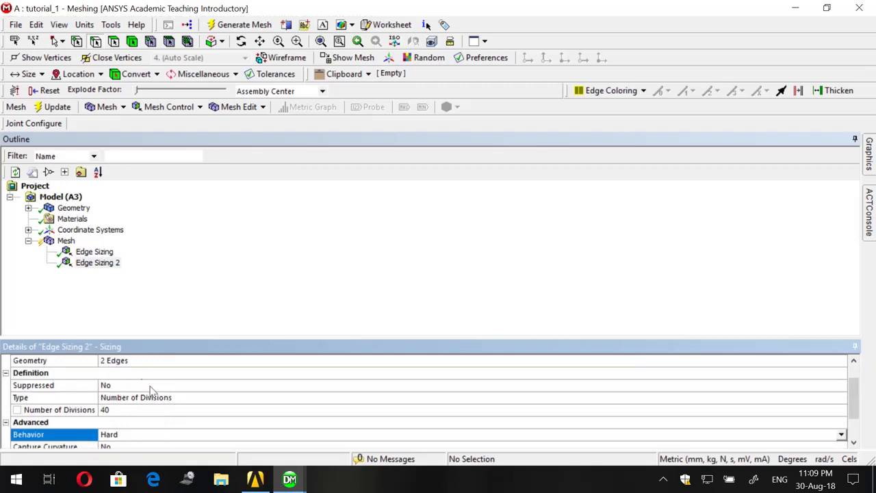
scroll(152, 390, down, 1)
click(871, 163)
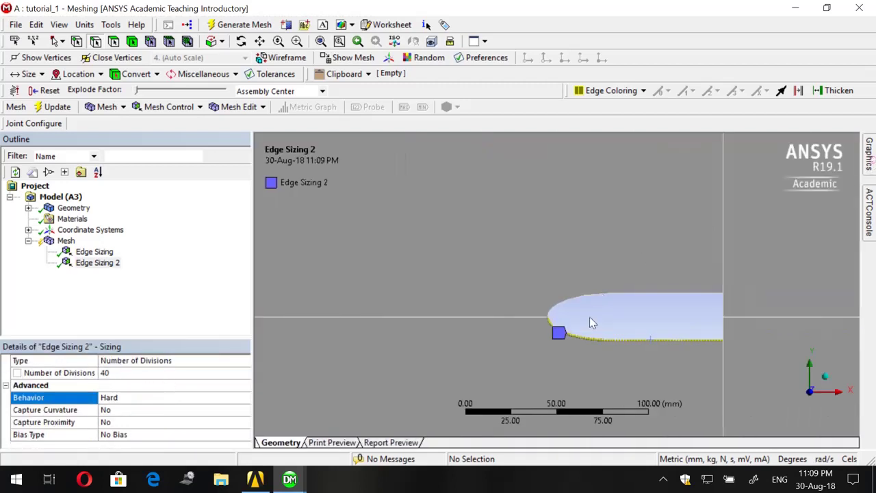
Generate the mesh with both edge sizings applied and look over the whole fluid domain.
scroll(576, 311, down, 2)
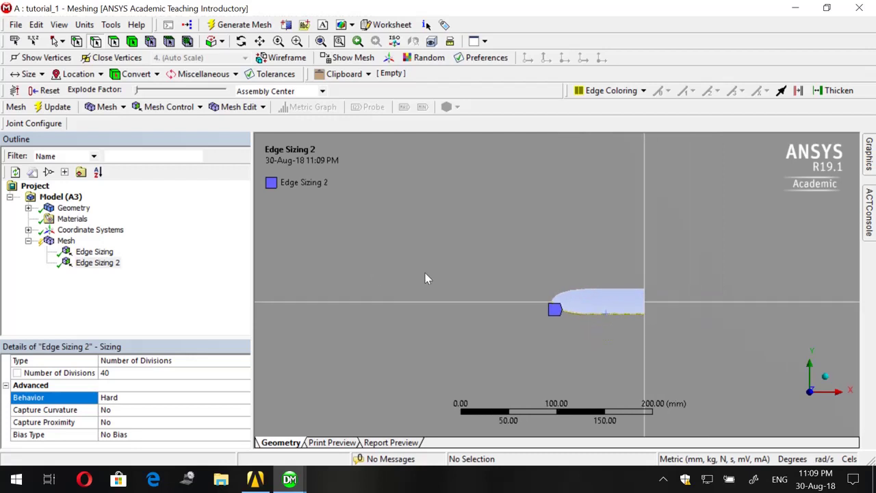
scroll(542, 274, down, 2)
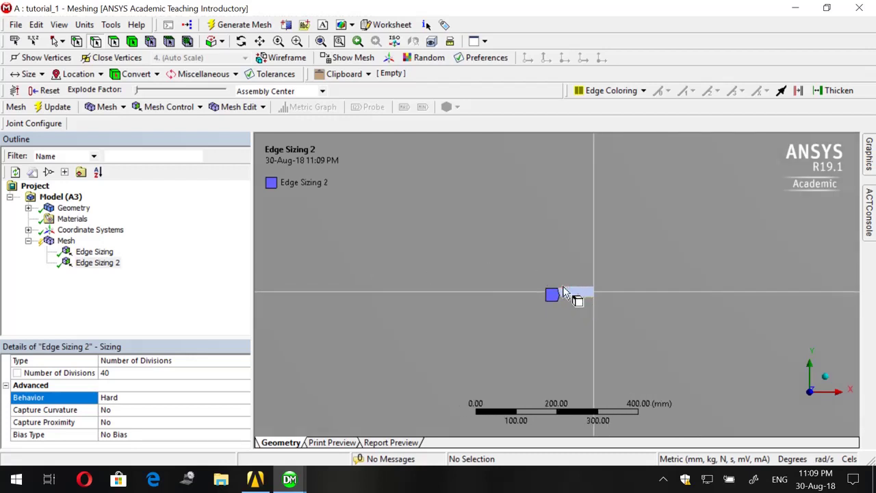
scroll(574, 297, down, 2)
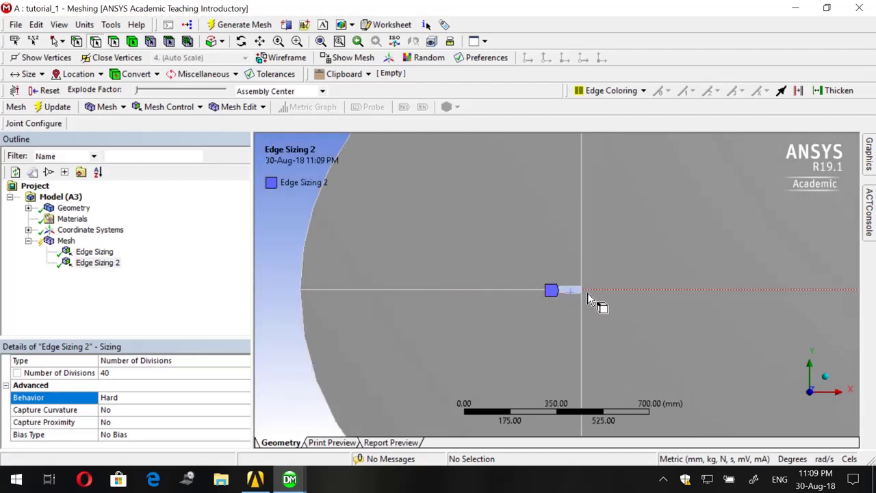
scroll(559, 291, down, 2)
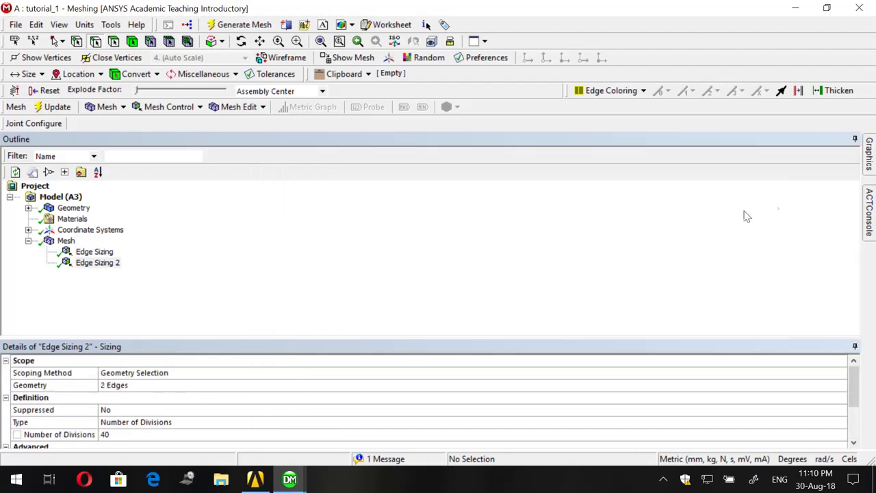
click(869, 152)
Insert a Face Meshing control and apply it to the upper quarter-circle face in front of the body.
click(158, 107)
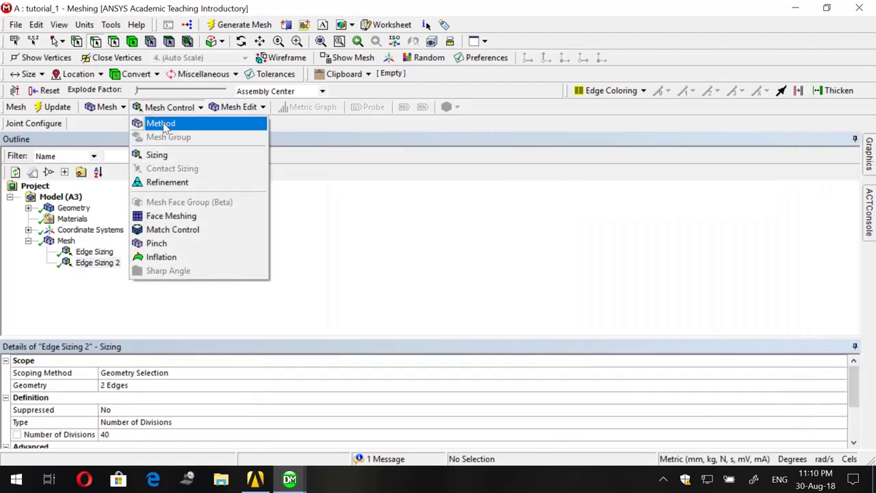
click(171, 216)
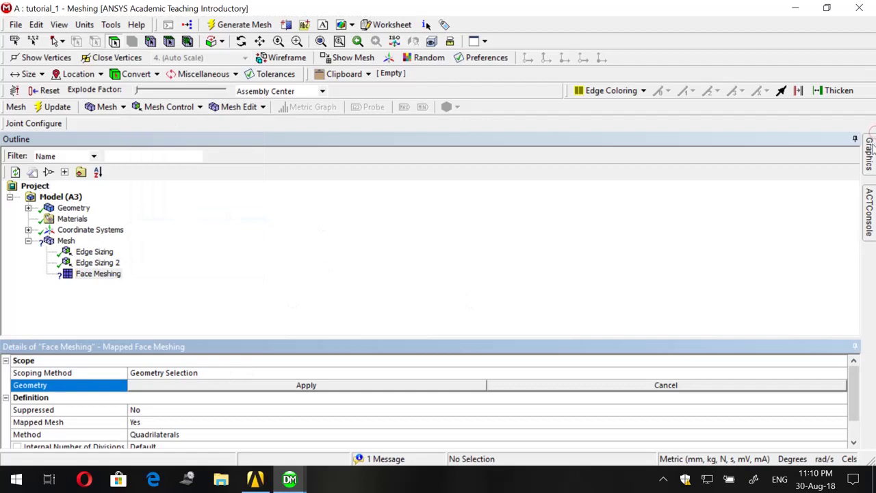
mouse_move(871, 145)
click(538, 261)
click(180, 385)
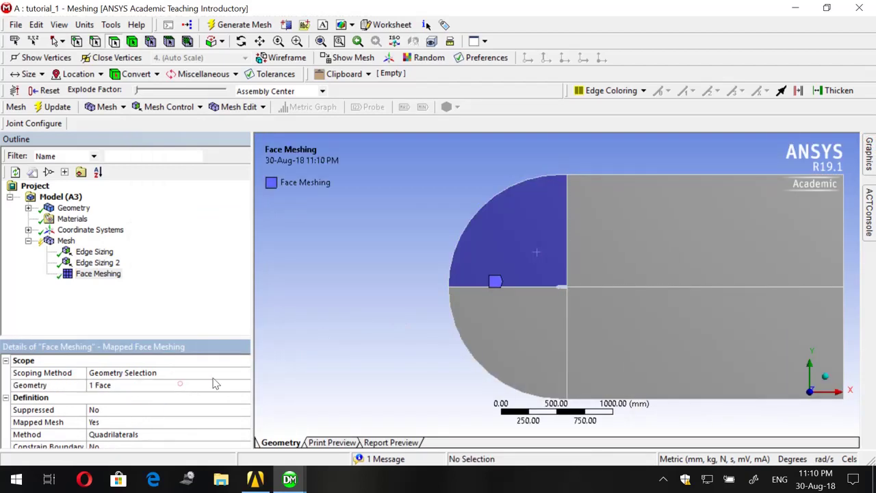
Insert one Face Meshing control on the upper rectangular face and another on the lower rectangular face of the domain.
click(687, 236)
right_click(628, 237)
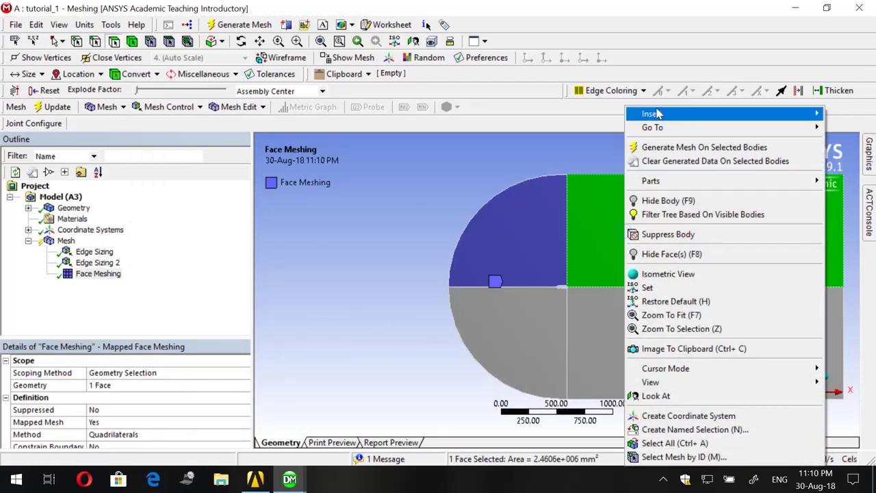
mouse_move(650, 114)
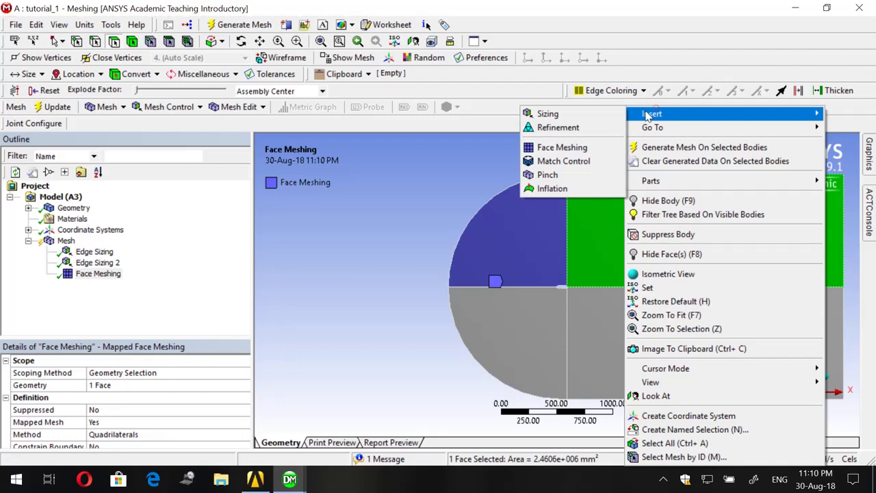
click(565, 148)
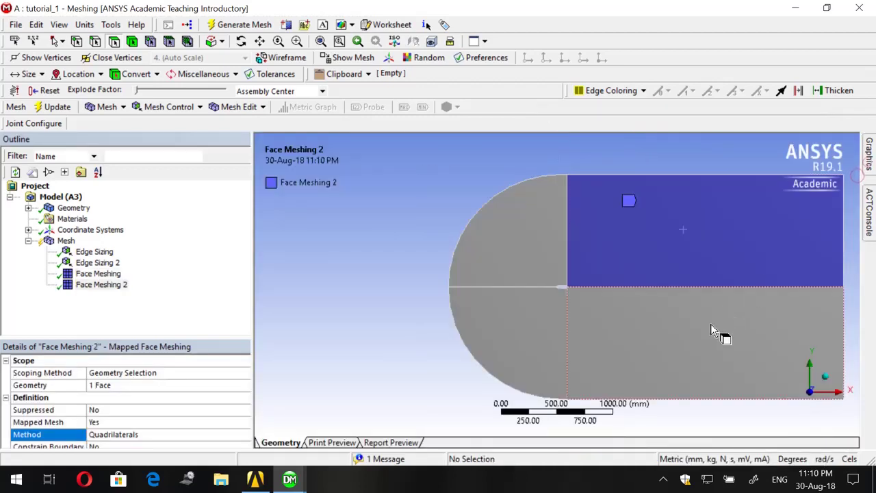
click(712, 330)
right_click(672, 319)
mouse_move(698, 113)
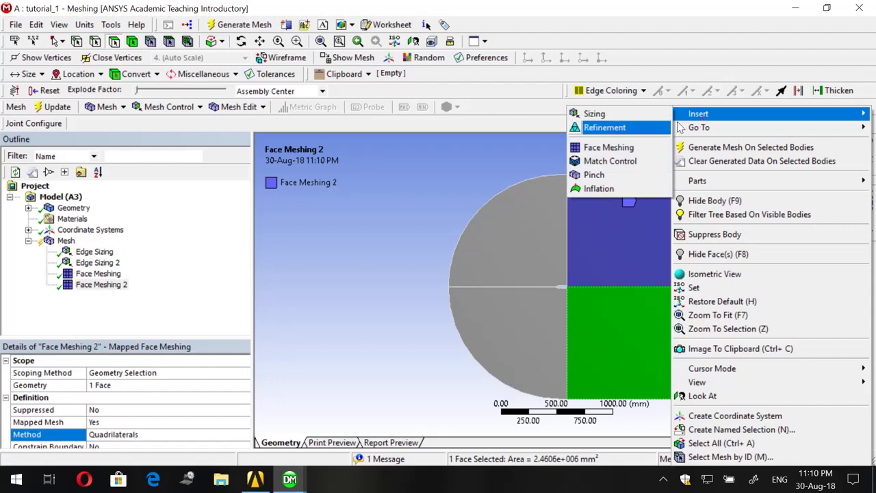
click(613, 147)
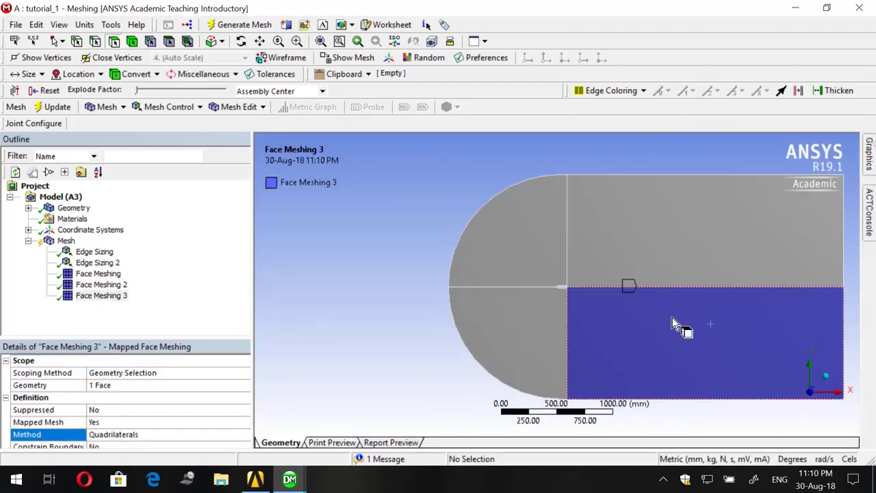
Insert a Face Meshing control on the lower quarter-circle face of the domain.
click(540, 345)
right_click(519, 324)
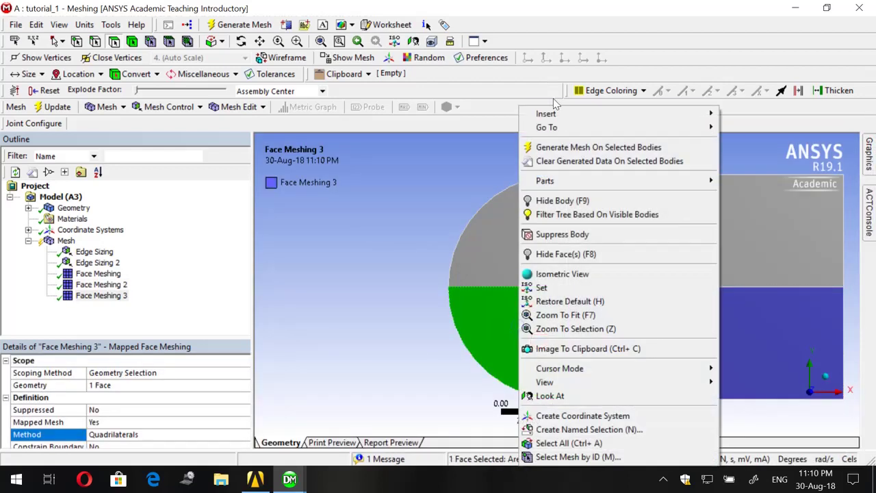
mouse_move(688, 115)
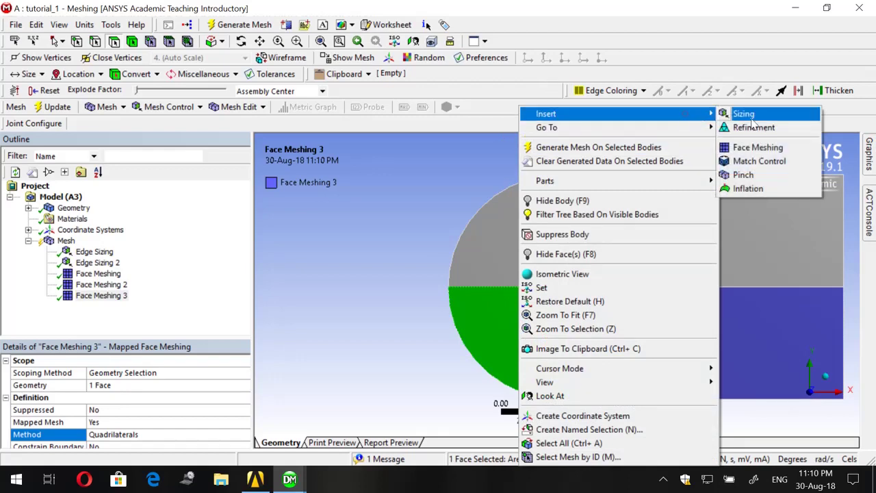
click(772, 148)
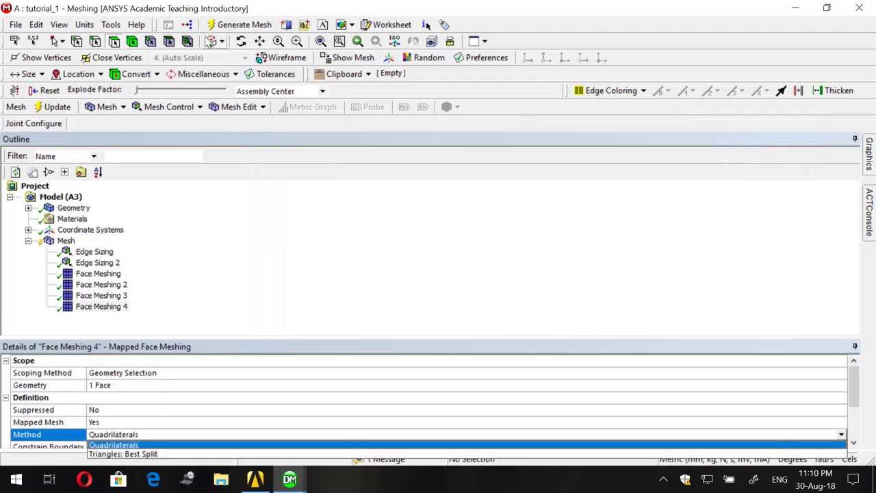
Generate the mesh with the face meshing controls and examine the elements around and behind the body.
click(219, 26)
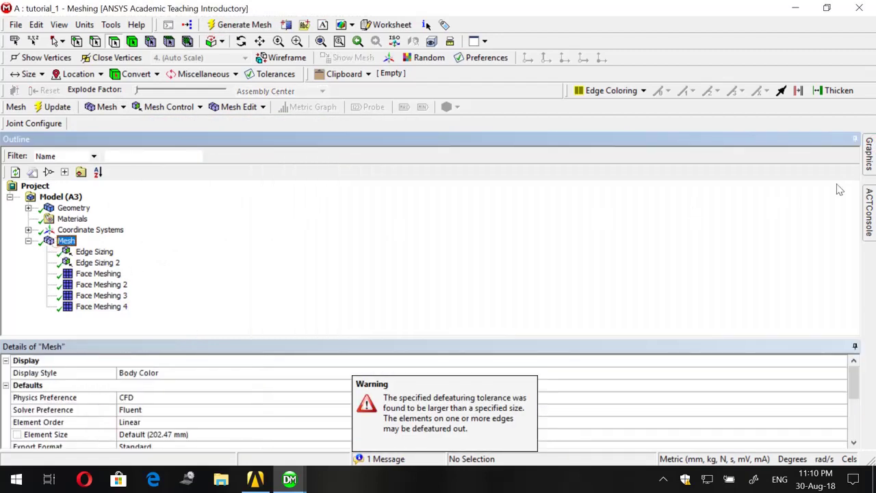
scroll(747, 322, down, 3)
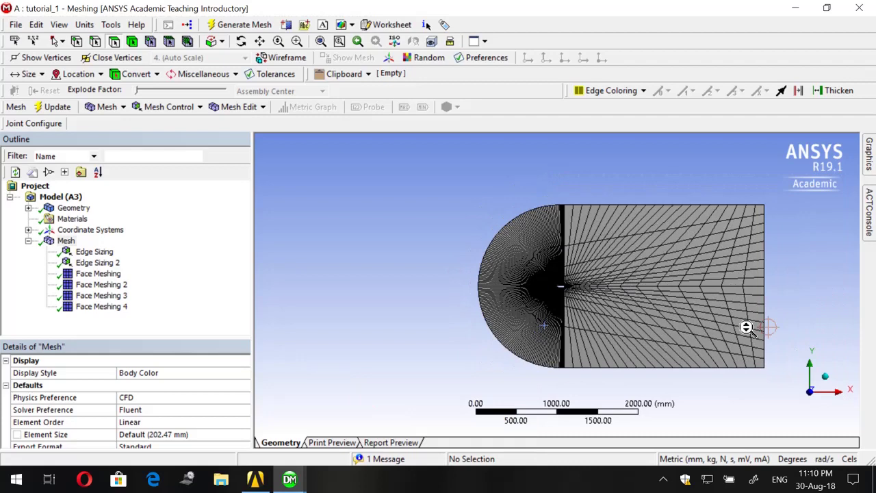
scroll(747, 327, up, 2)
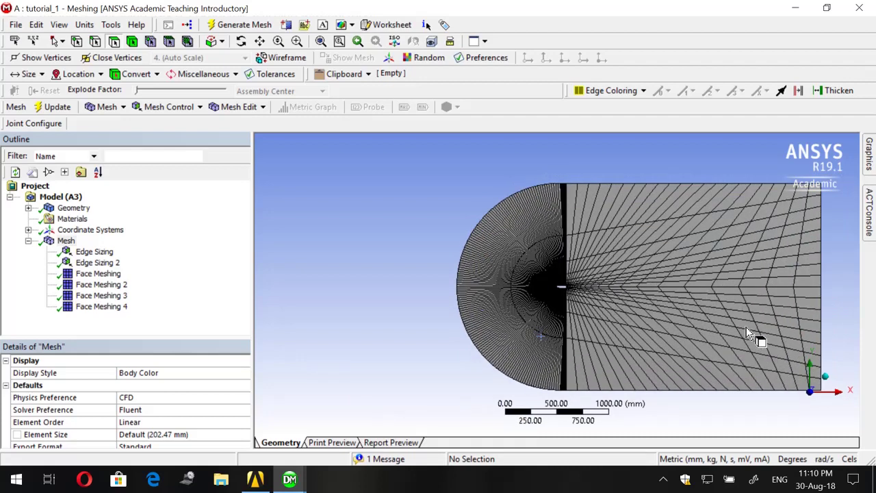
scroll(745, 326, up, 4)
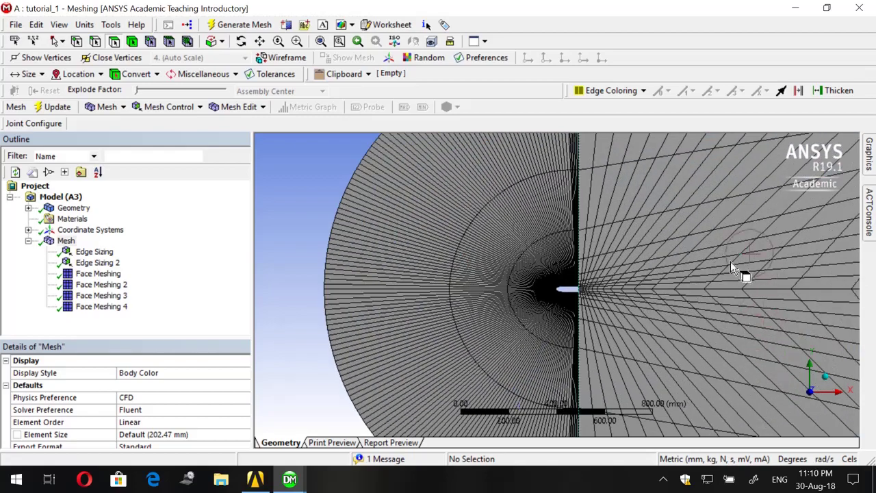
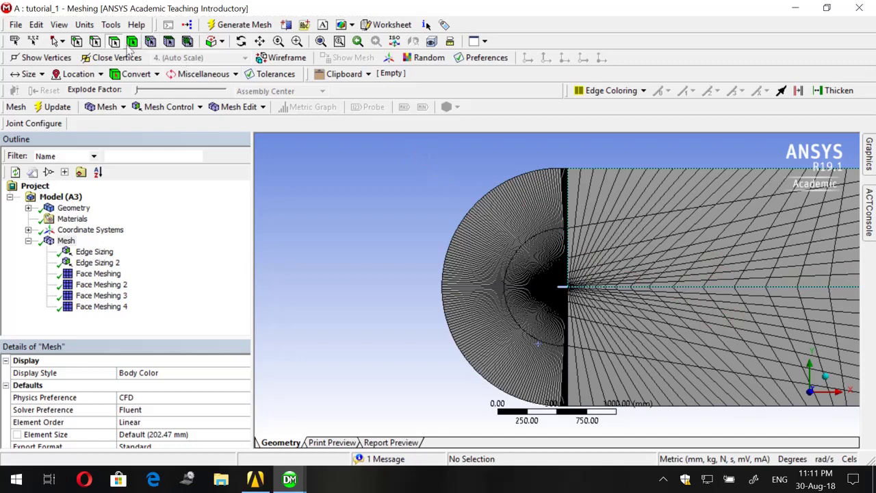
Insert a mesh Sizing on the horizontal centre edge that runs downstream between the two rectangular faces.
click(703, 287)
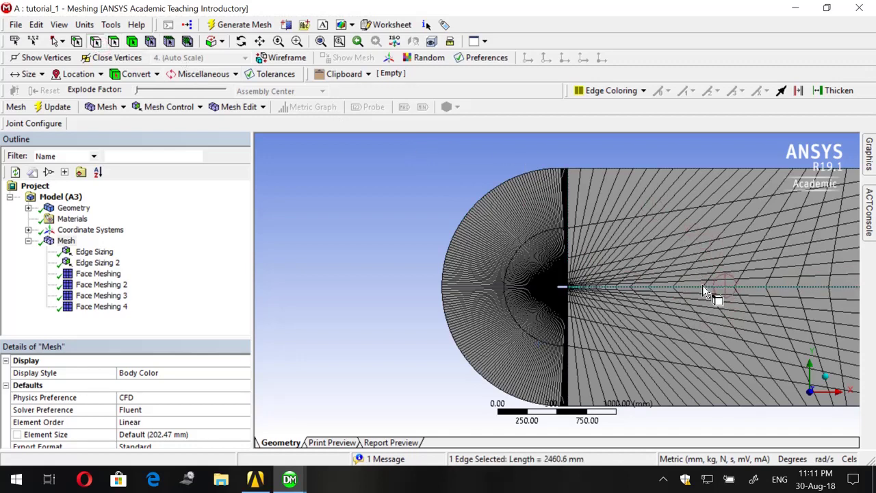
scroll(703, 287, down, 2)
right_click(405, 262)
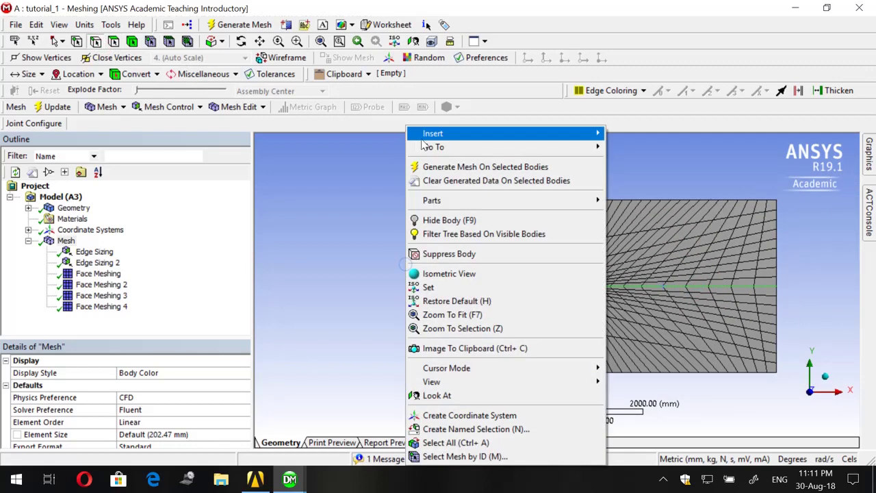
mouse_move(425, 139)
click(629, 133)
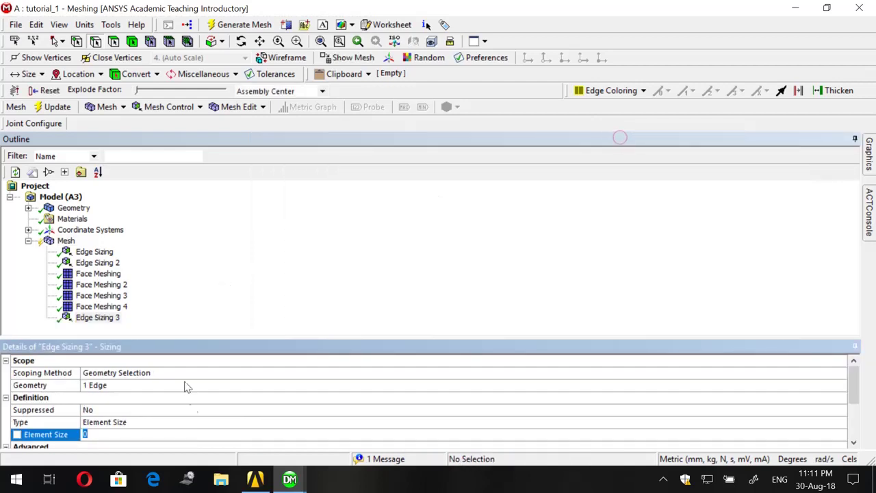
Define the downstream centre edge sizing by Number of Divisions with 200 divisions and set its behavior to Hard.
click(124, 385)
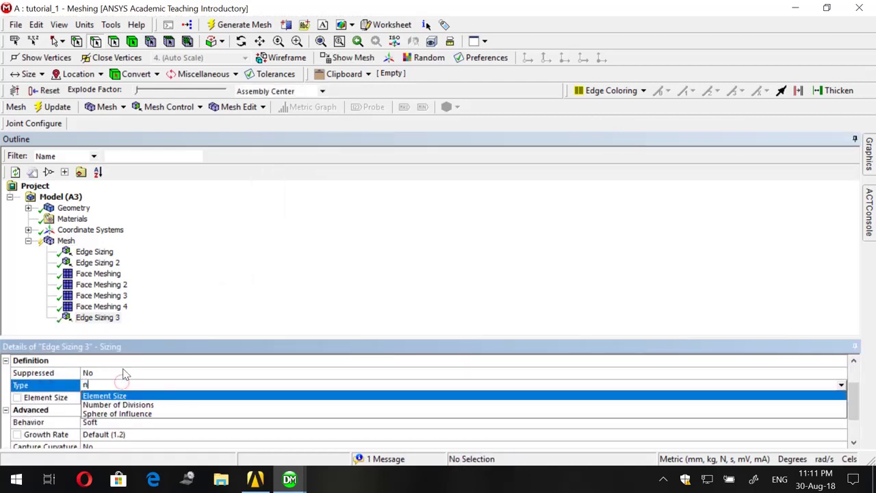
key(Down)
key(Return)
scroll(74, 421, down, 2)
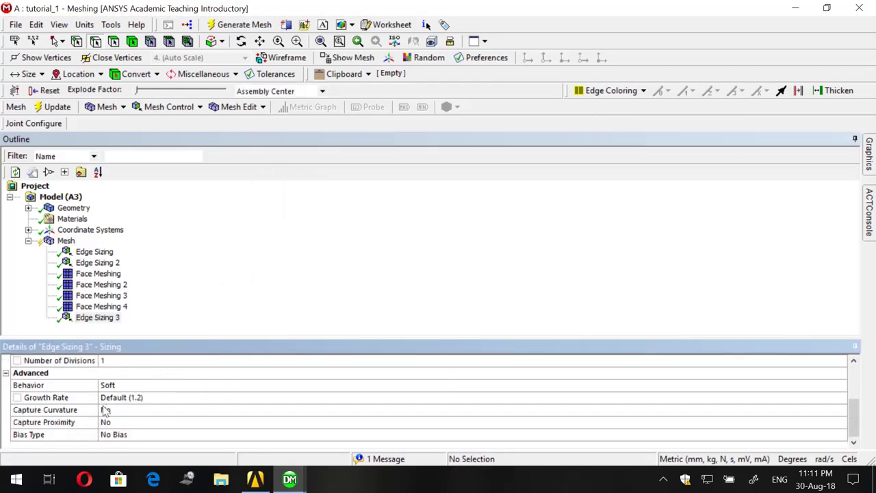
scroll(117, 396, up, 1)
click(111, 397)
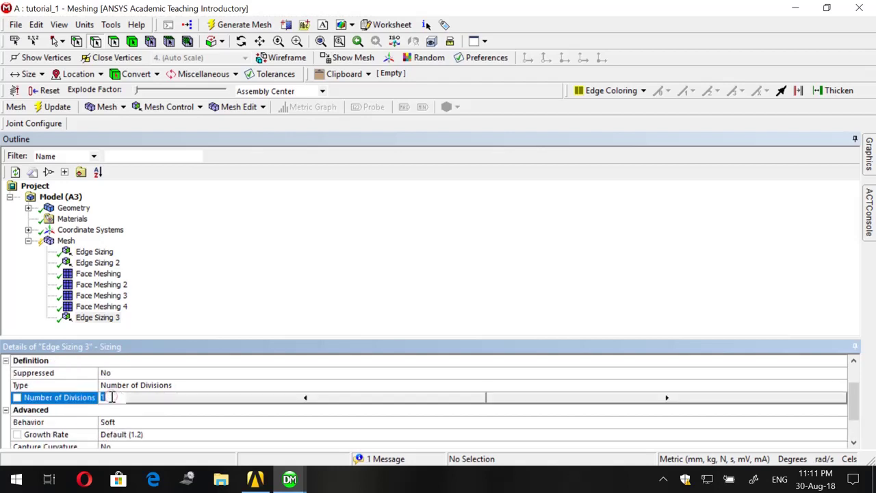
text(200)
key(Return)
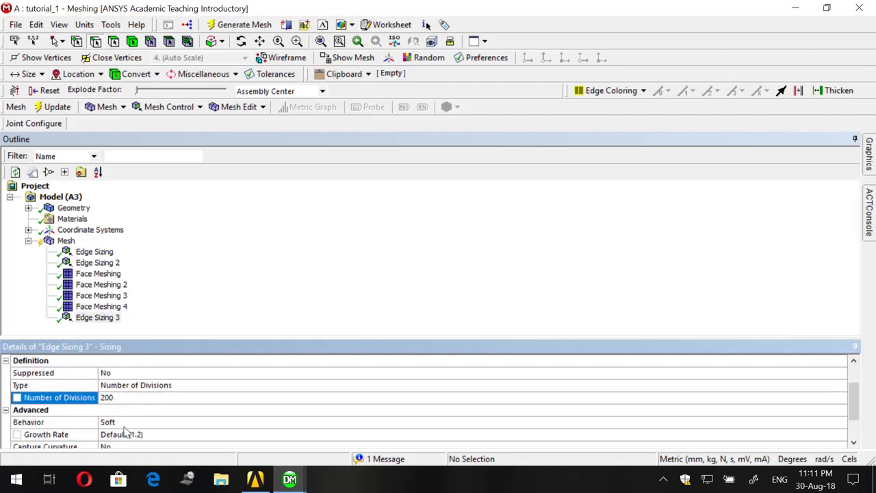
click(124, 423)
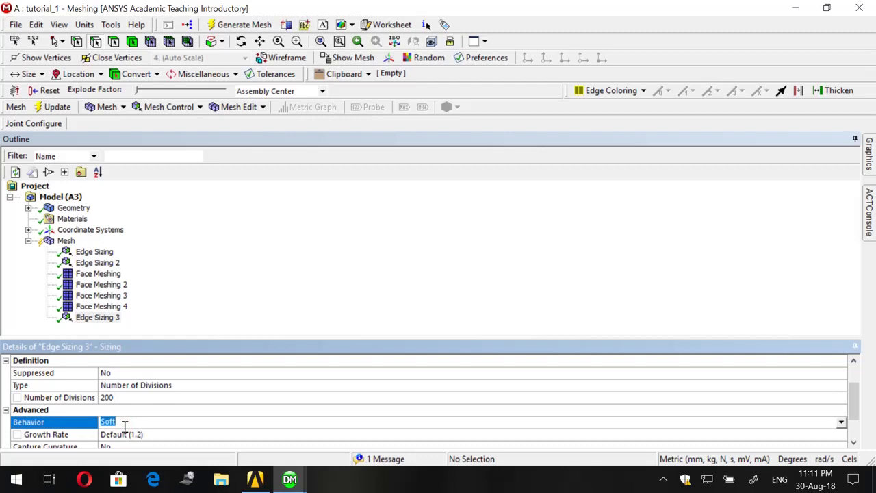
click(124, 426)
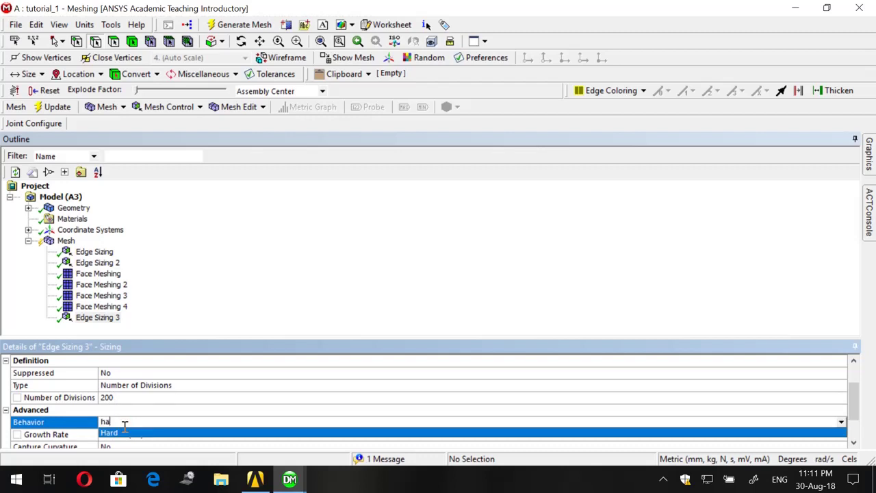
click(125, 432)
Give the downstream centre edge sizing the single-direction long-to-short bias type (_____ ___ _ _) with a bias factor of 6.
scroll(136, 433, down, 1)
click(133, 432)
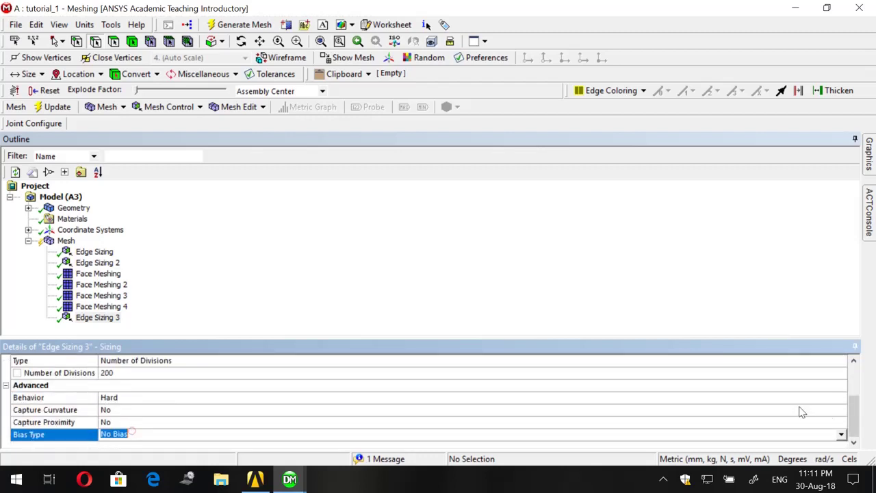
click(841, 435)
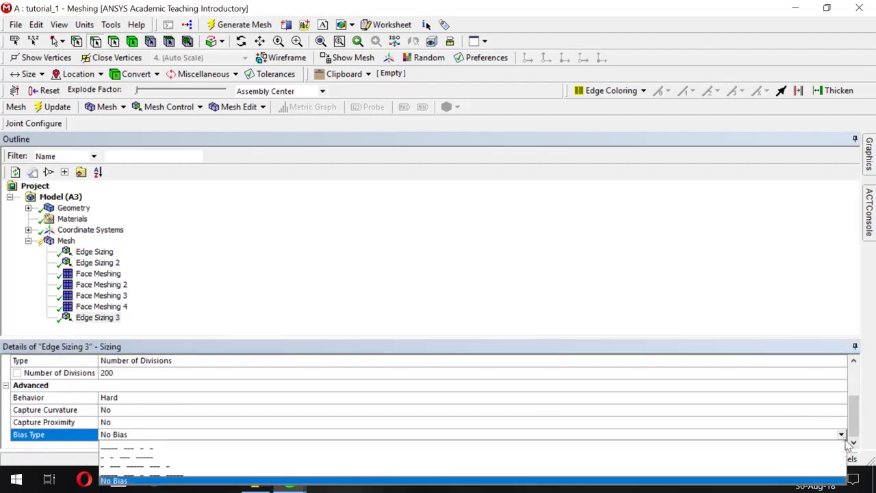
click(192, 448)
click(160, 422)
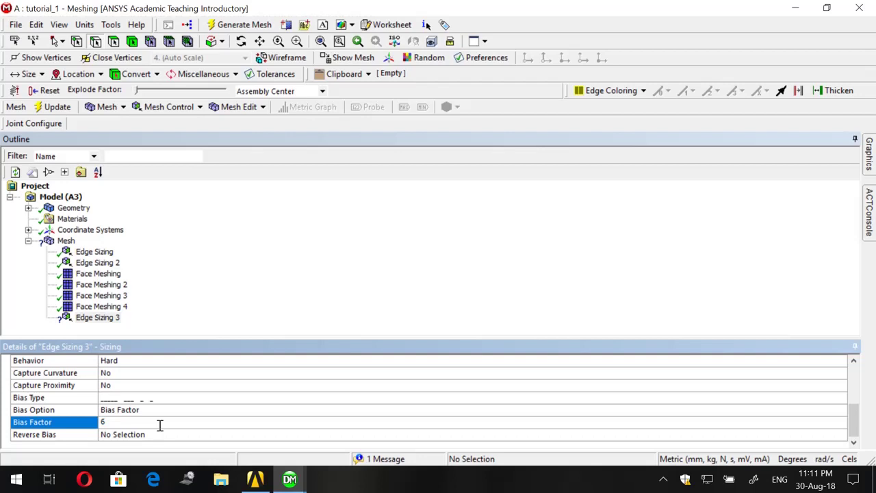
key(Return)
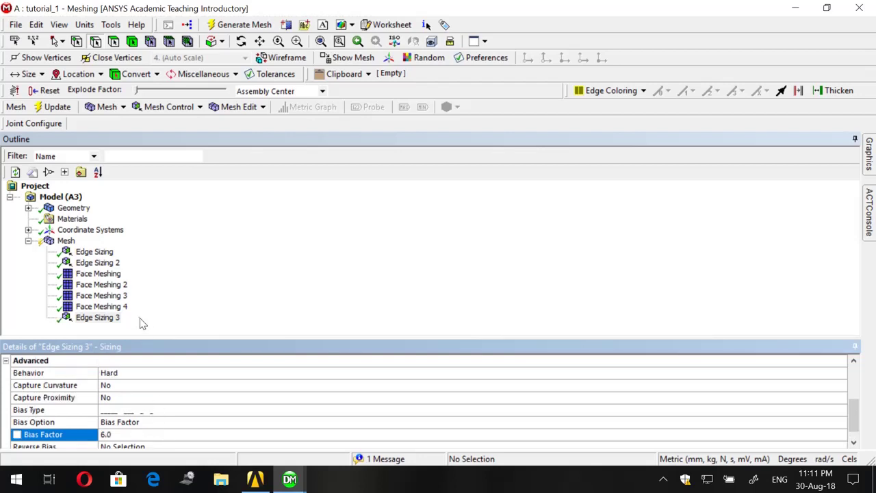
Insert a mesh Sizing on the horizontal centre edge upstream of the body, between the two quarter-circle faces.
click(869, 154)
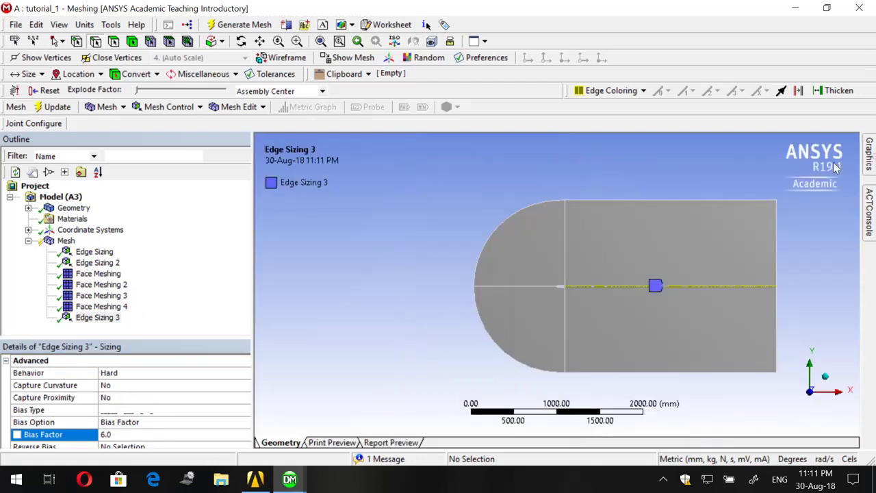
click(517, 287)
right_click(351, 274)
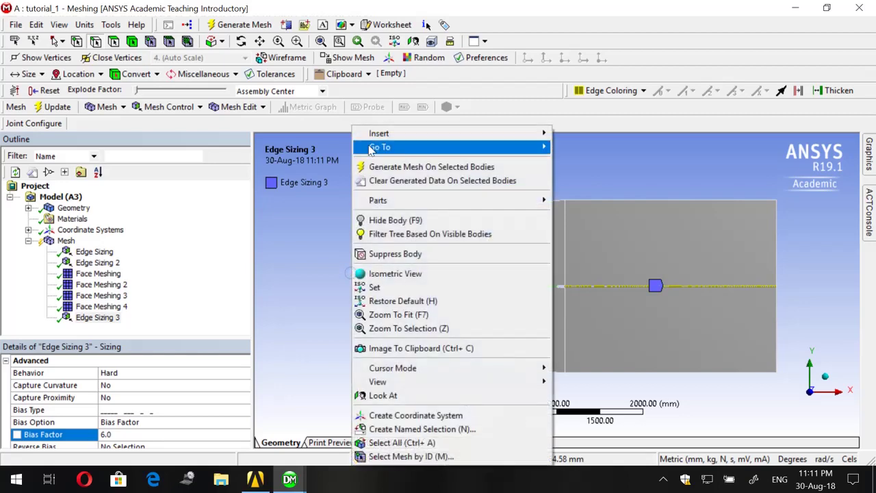
mouse_move(377, 132)
click(568, 133)
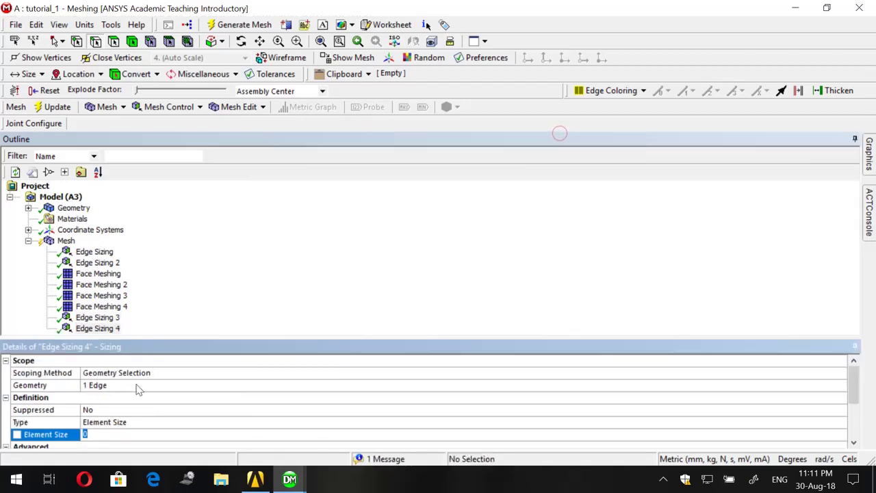
Define the upstream centre edge sizing by Number of Divisions with 100 divisions and set its behavior to Hard.
click(121, 423)
text(num)
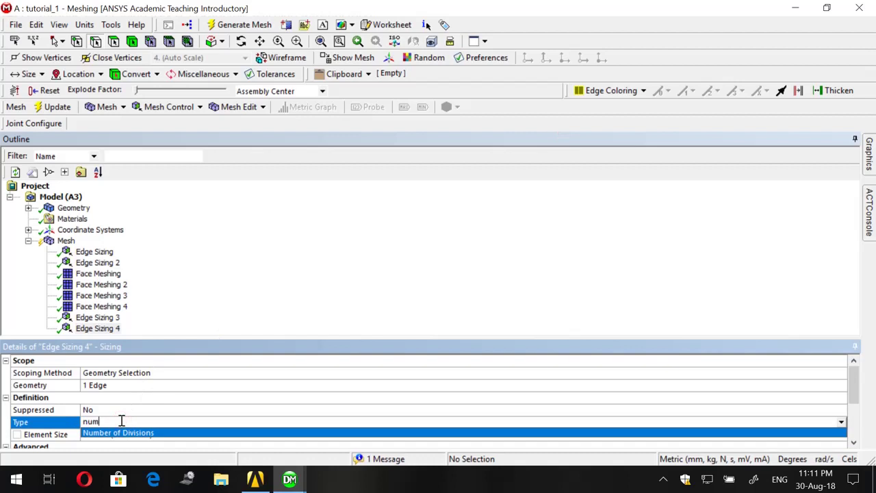
key(Return)
scroll(122, 421, down, 1)
click(131, 398)
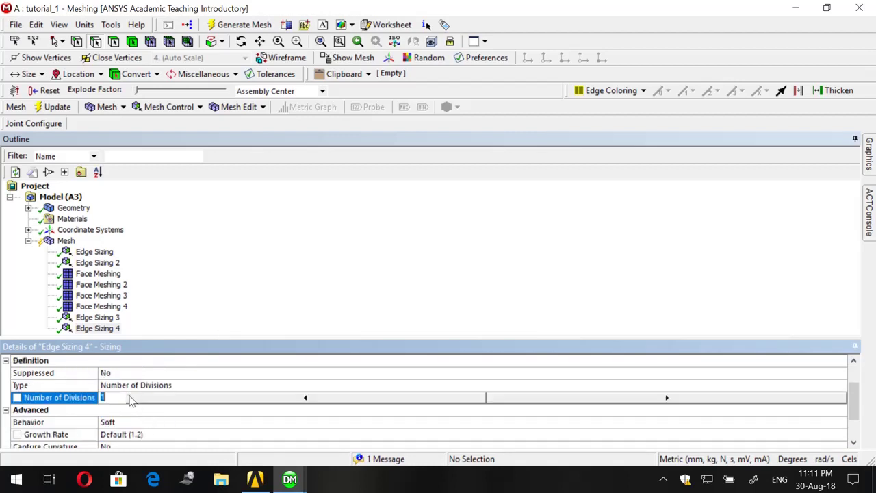
key(Return)
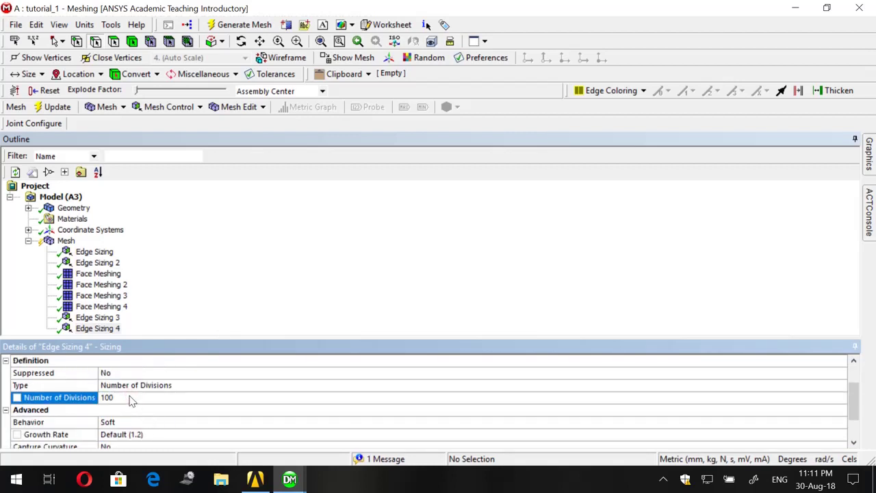
click(202, 419)
key(Down)
key(Return)
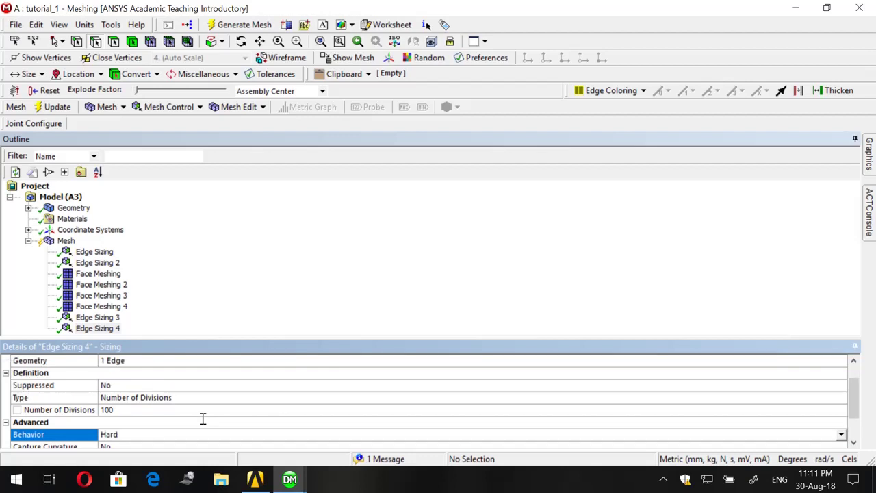
Give the upstream centre edge sizing the single-direction short-to-long bias type (_ _ ___ _____) with a bias factor of 6.
click(154, 437)
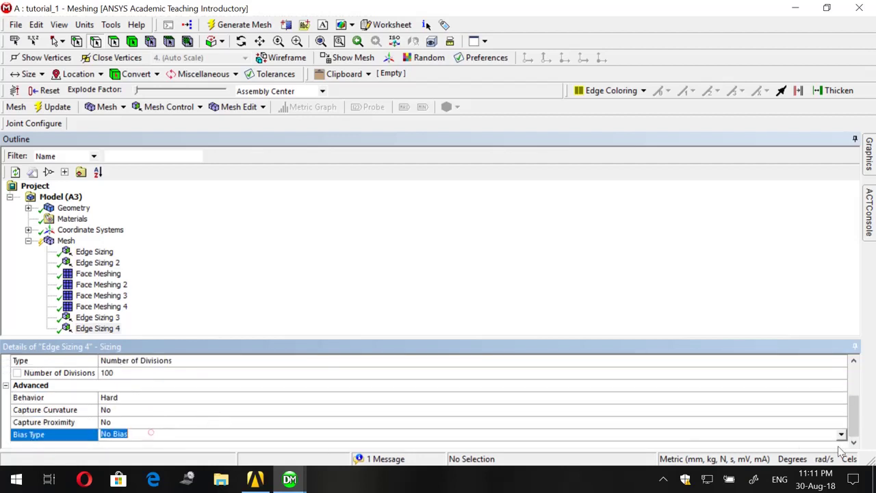
click(149, 434)
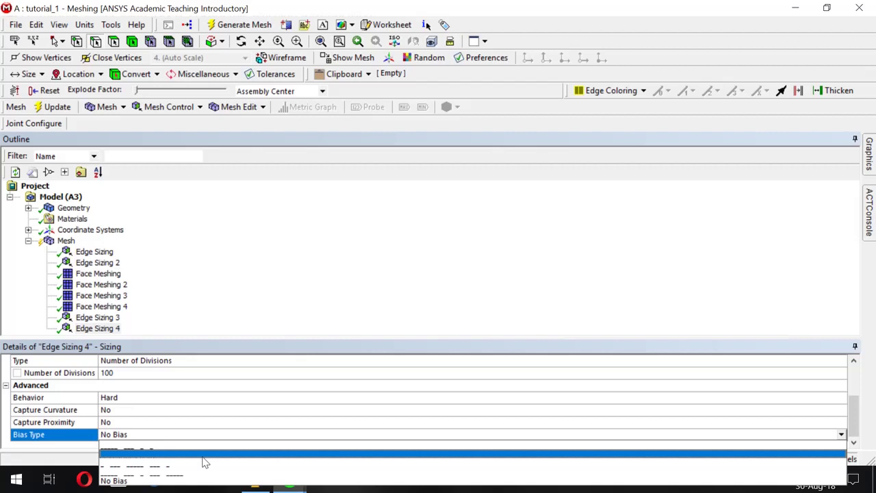
click(204, 458)
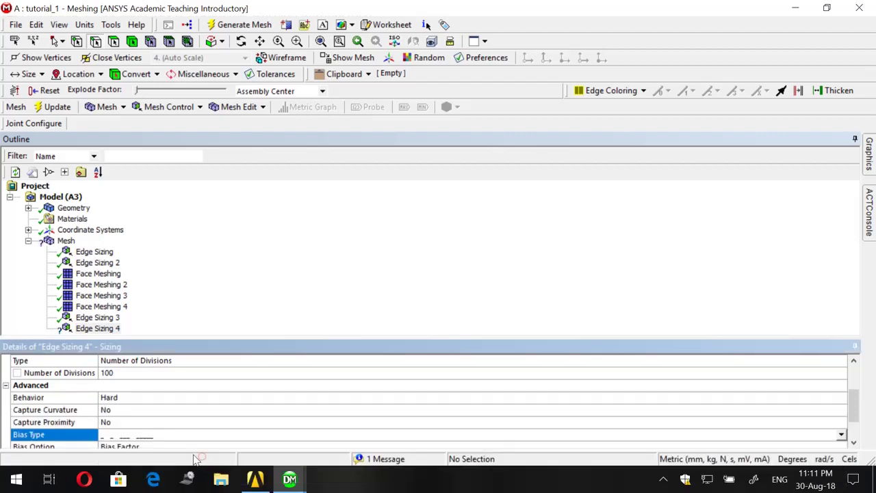
click(139, 423)
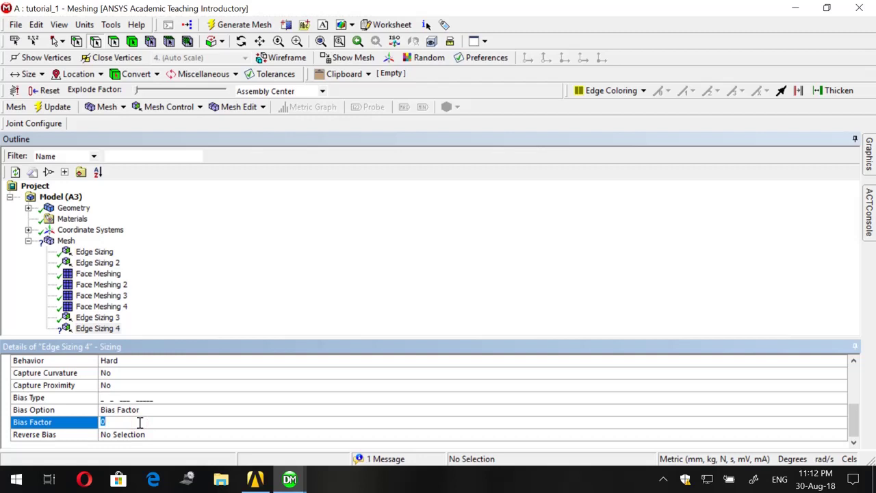
key(Return)
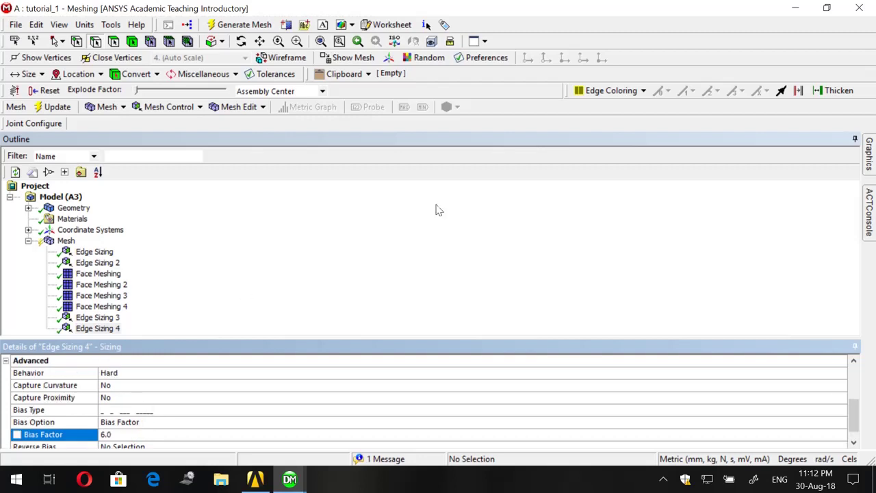
Generate the mesh with the two biased centre edge sizings and examine the elements around the body and across the whole domain.
click(245, 25)
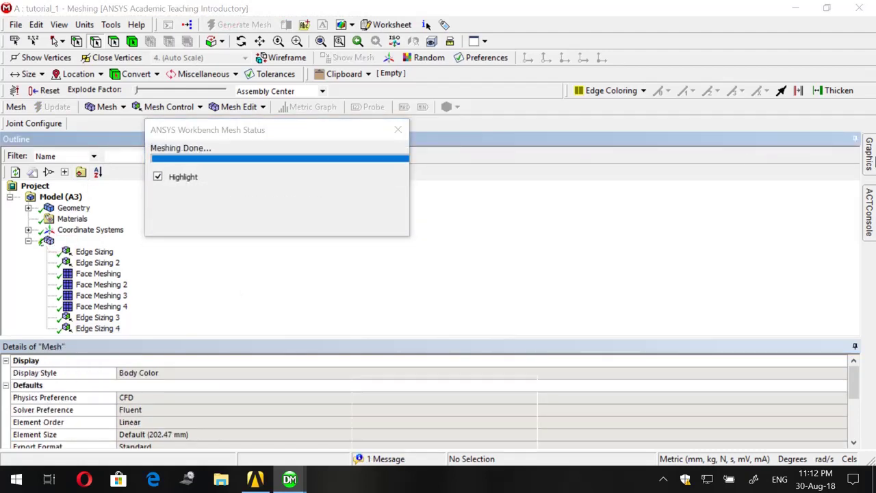
scroll(804, 284, up, 5)
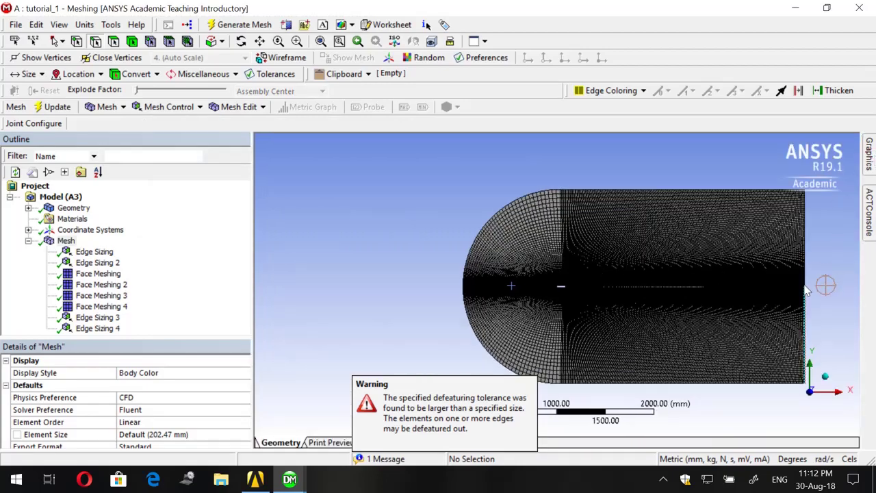
scroll(805, 287, up, 2)
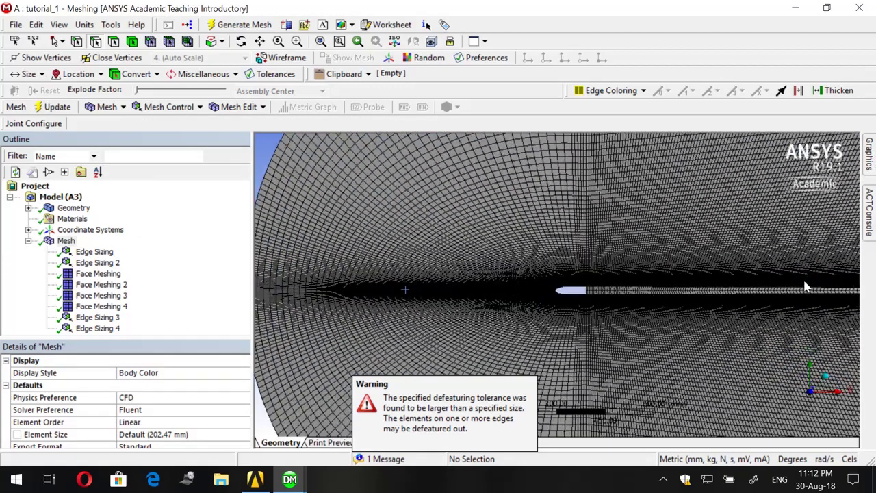
scroll(806, 287, down, 5)
scroll(803, 281, down, 3)
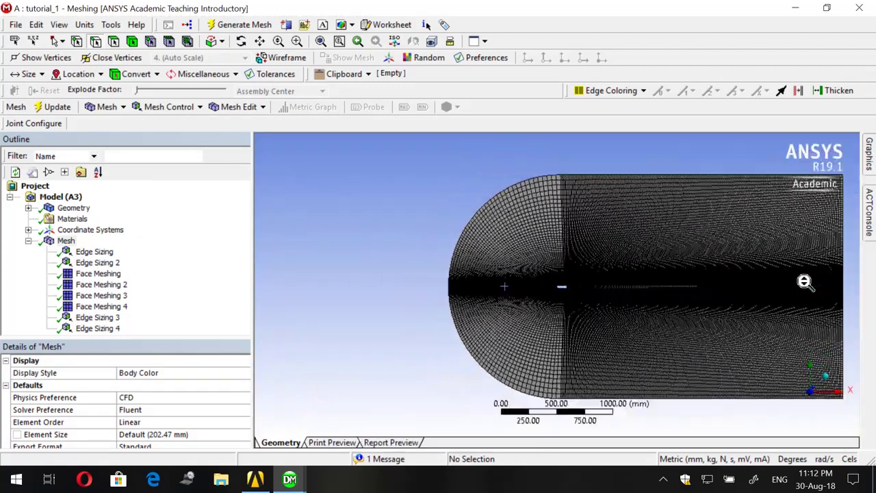
click(297, 41)
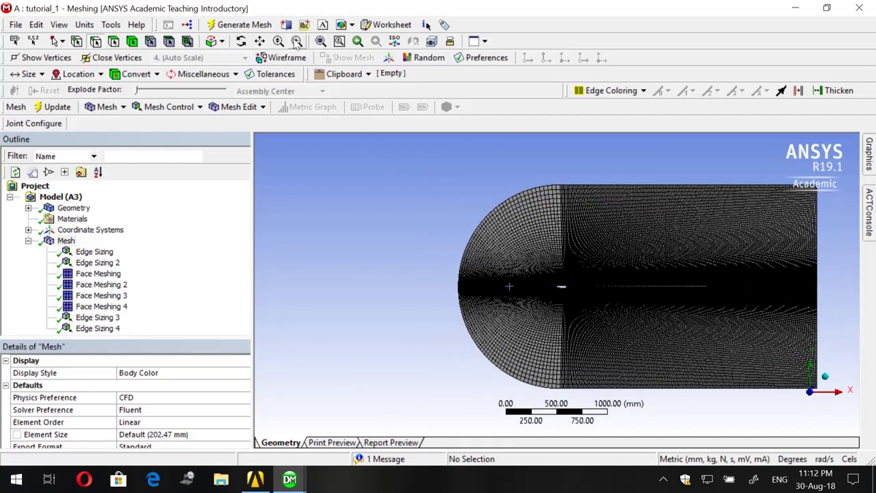
drag(412, 160, 873, 395)
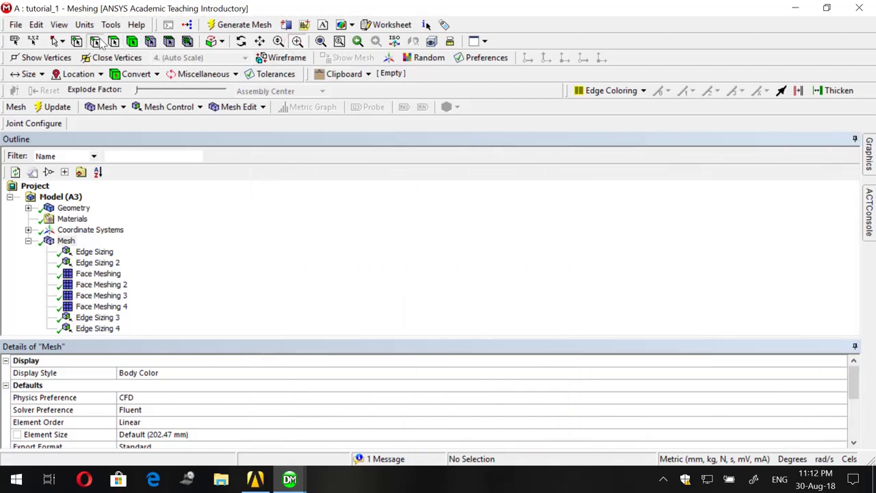
Insert a mesh Sizing on the long upper horizontal edge of the upper rectangular face.
mouse_move(871, 156)
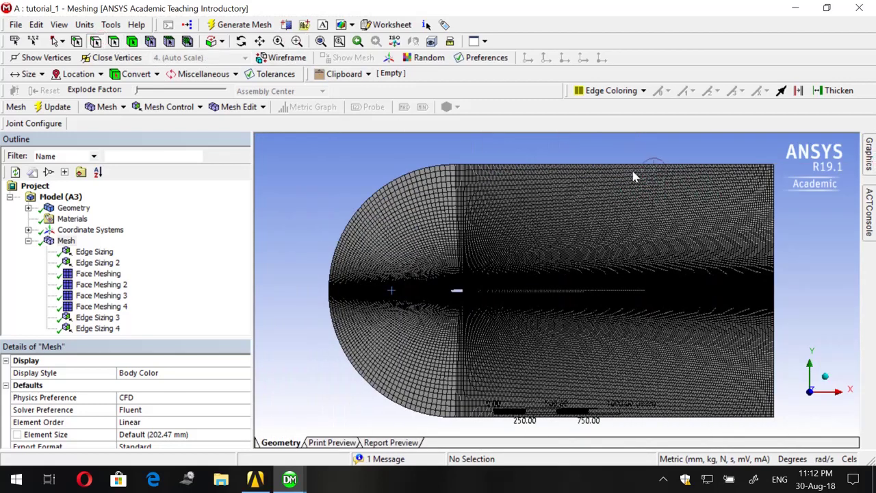
click(632, 165)
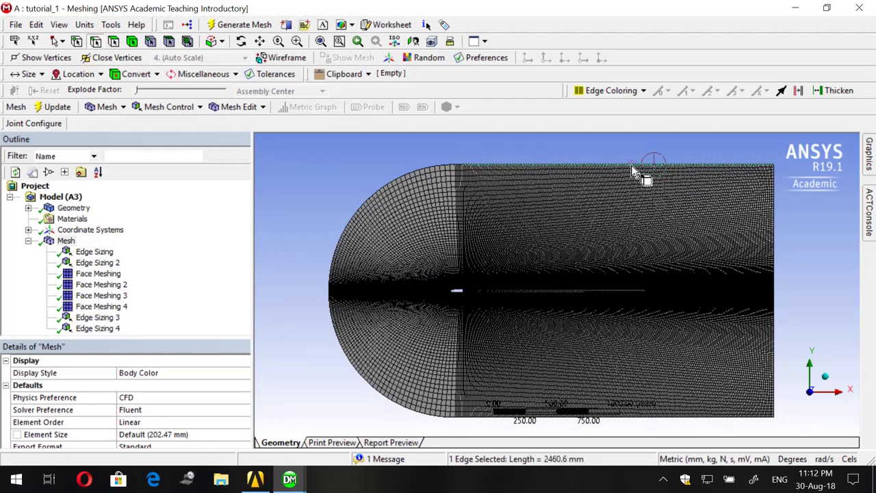
click(627, 415)
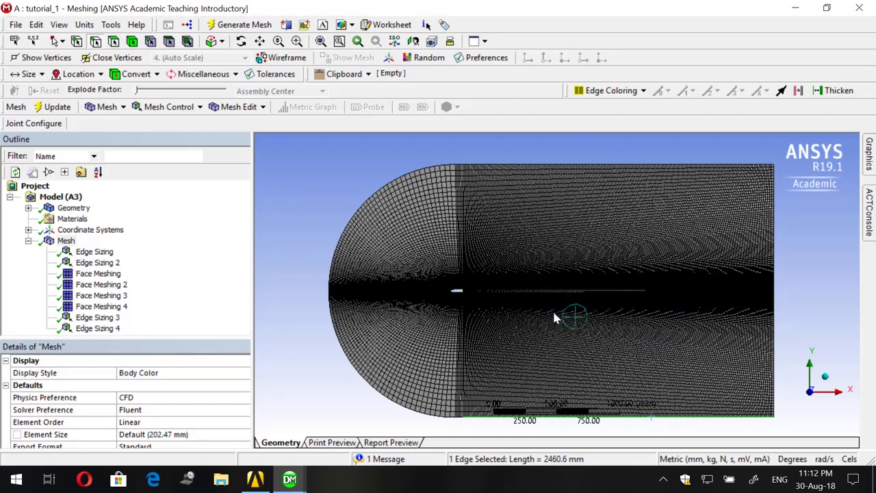
click(571, 163)
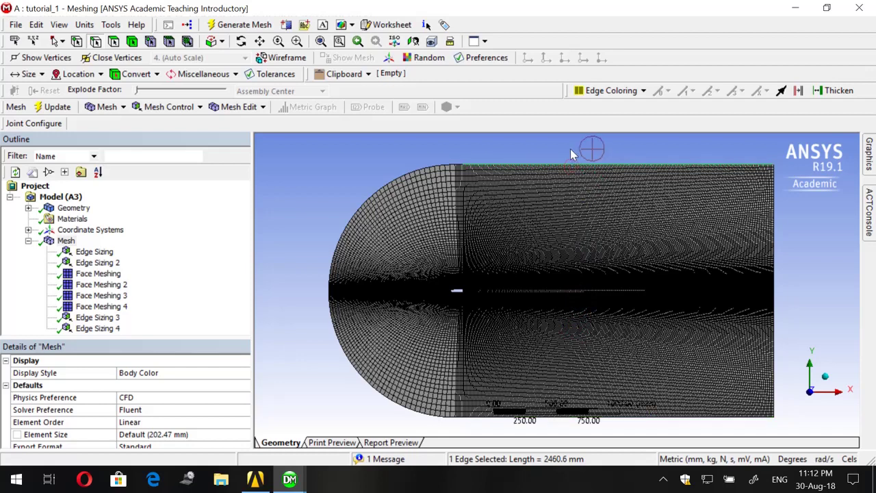
right_click(570, 149)
mouse_move(587, 134)
click(501, 137)
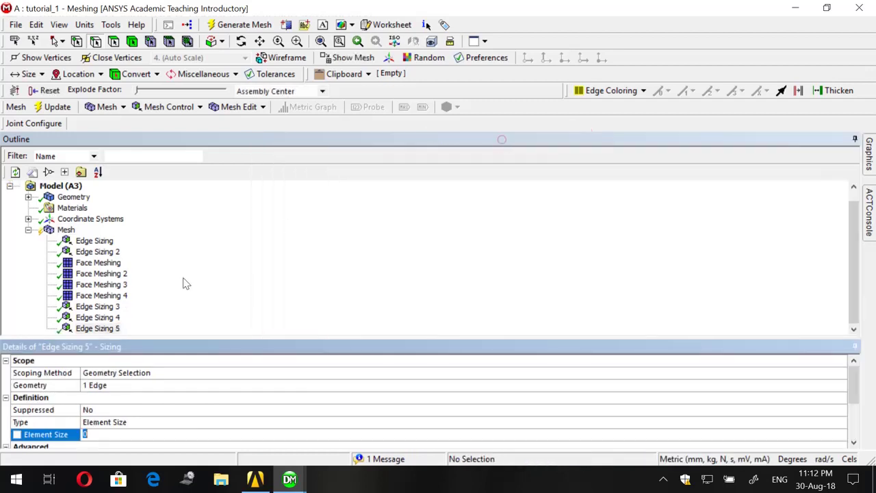
Define the upper horizontal edge sizing by Number of Divisions with 200 divisions and set its behavior to Hard.
click(137, 421)
text(num)
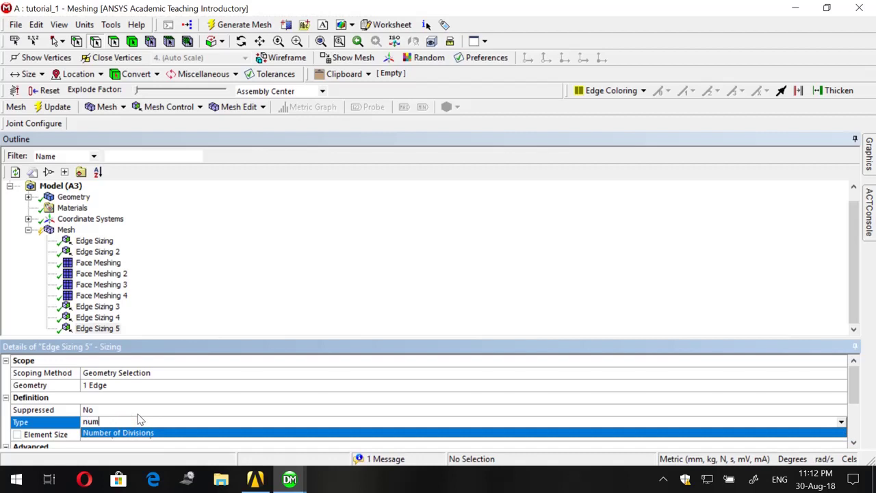
key(Return)
click(117, 434)
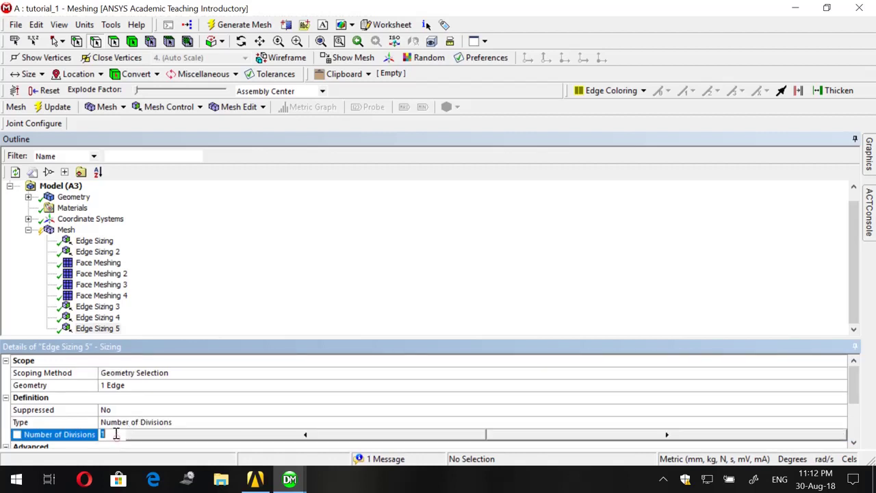
key(Return)
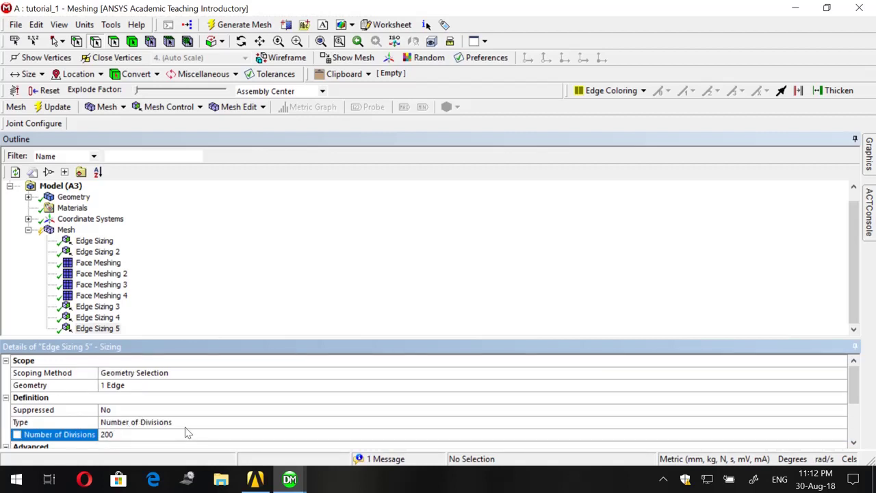
scroll(188, 433, down, 2)
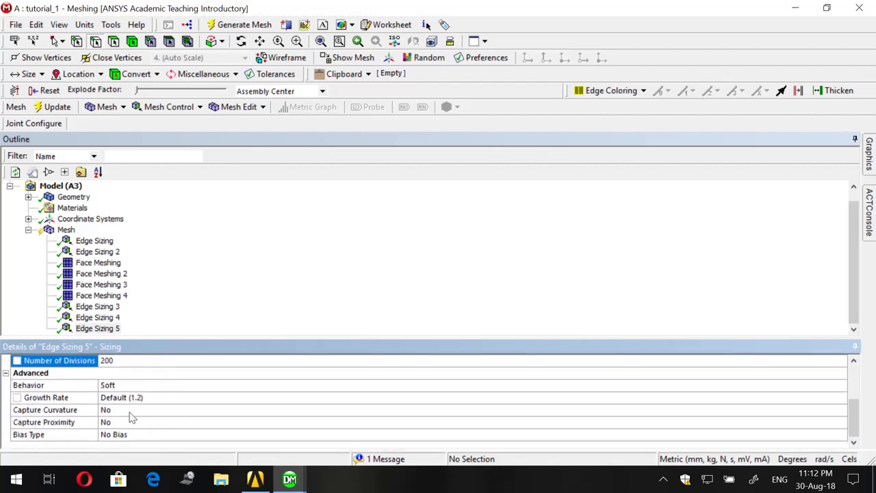
double_click(117, 387)
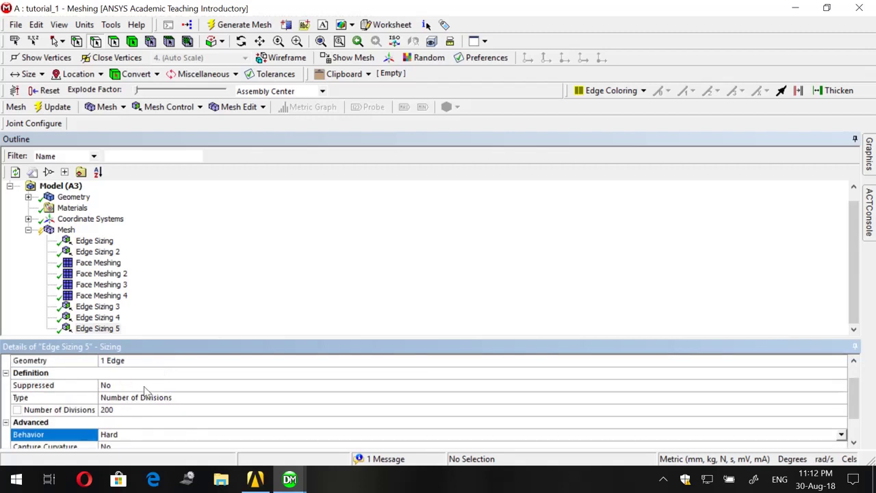
Insert a mesh Sizing on the long bottom horizontal edge of the lower rectangular face.
click(869, 149)
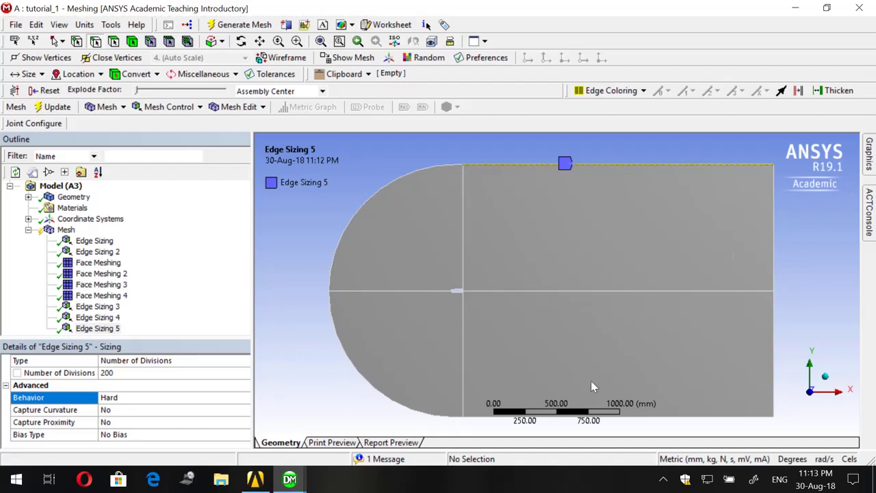
click(681, 415)
scroll(661, 363, down, 2)
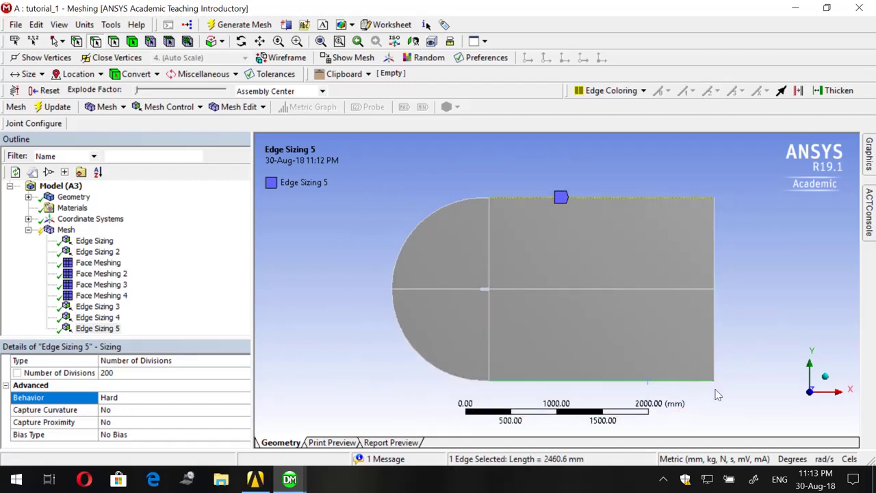
right_click(741, 411)
mouse_move(717, 78)
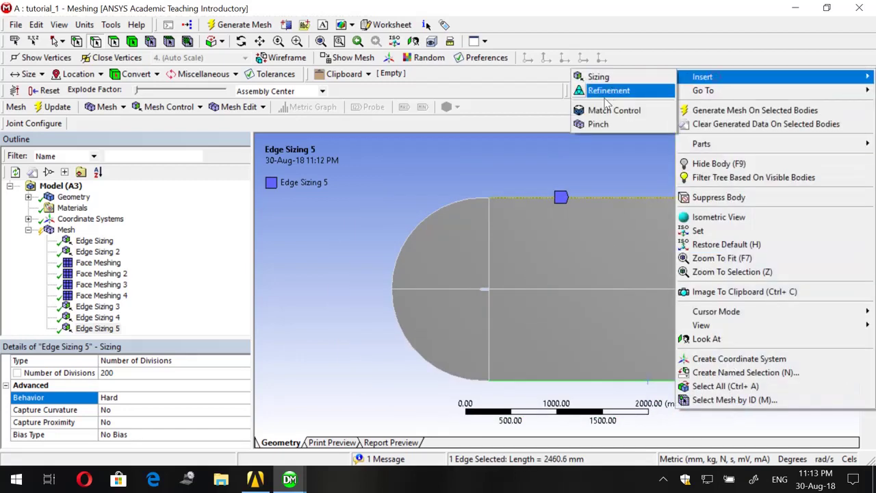
click(599, 77)
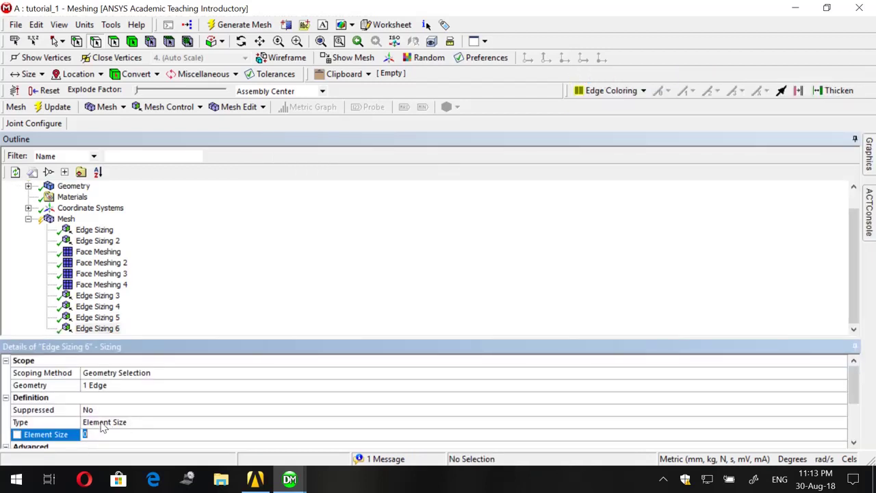
Define the bottom horizontal edge sizing by Number of Divisions with 200 divisions and set its behavior to Hard.
click(103, 423)
click(102, 422)
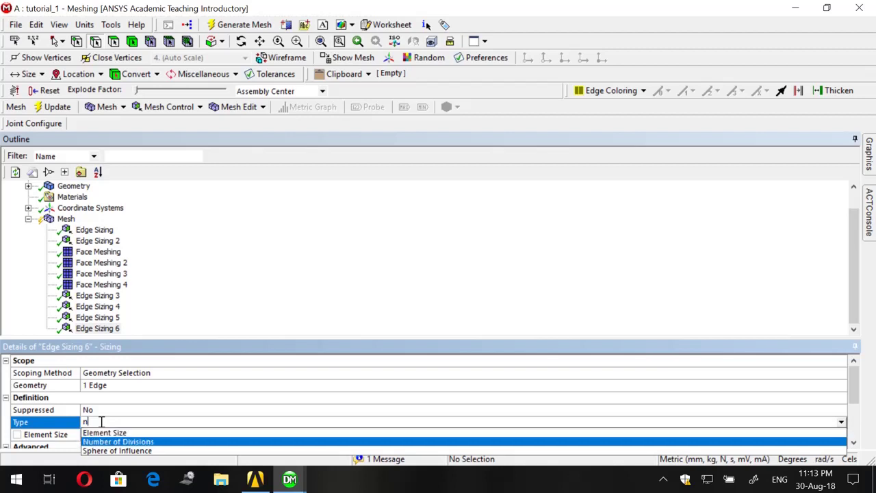
key(Return)
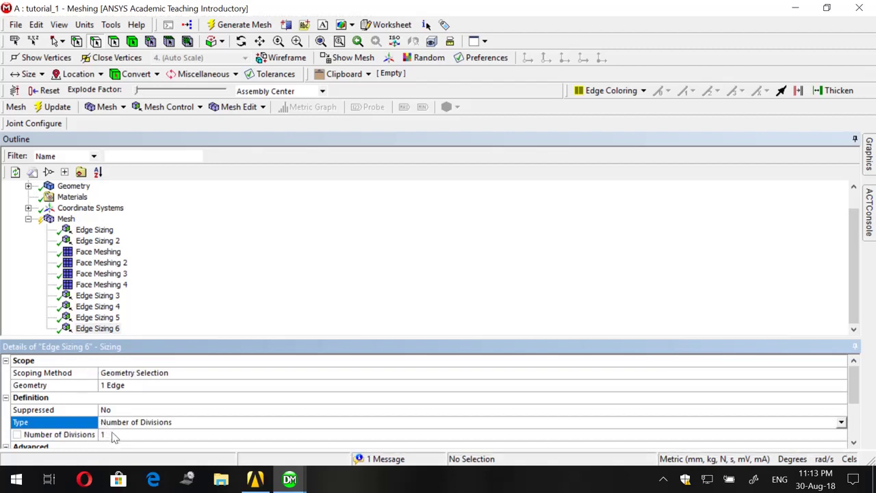
click(113, 434)
key(Return)
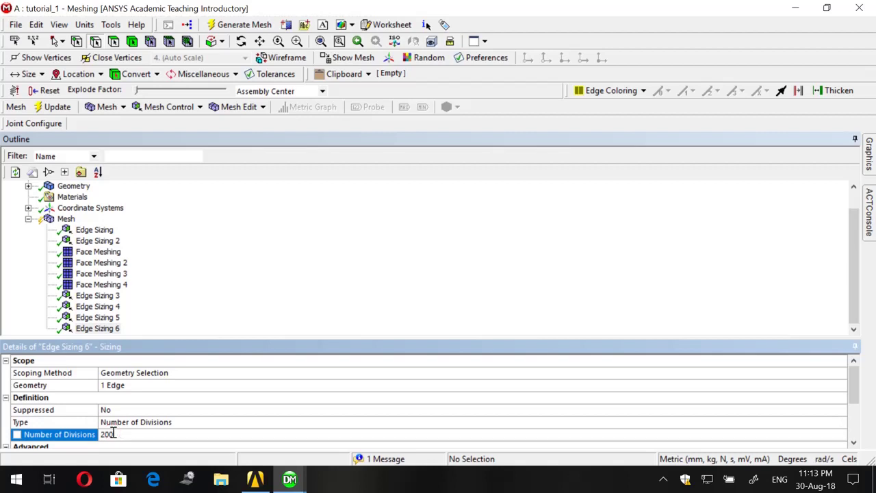
scroll(116, 435, down, 2)
click(123, 385)
click(123, 385)
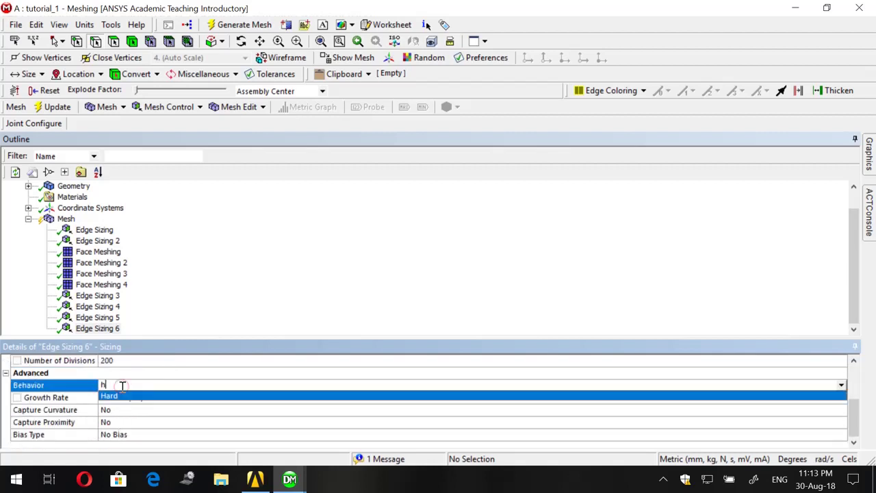
click(123, 387)
scroll(123, 387, down, 1)
scroll(125, 397, up, 2)
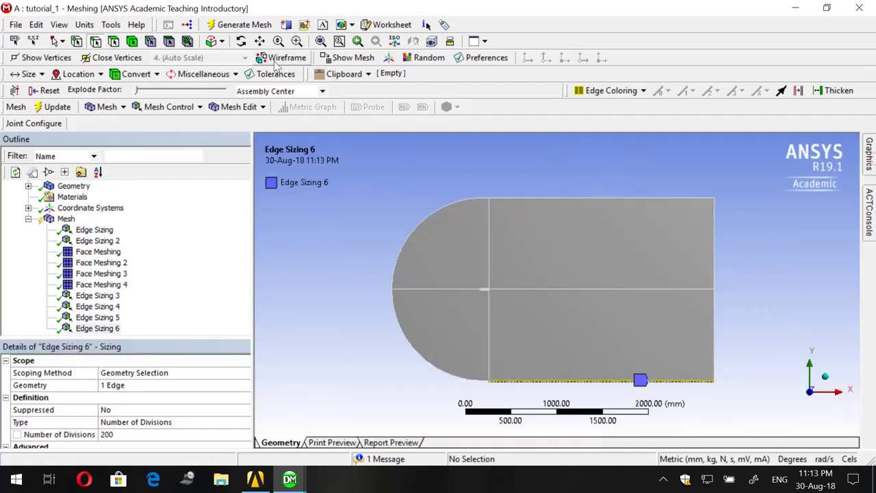
Generate the mesh with the upper and bottom edge sizings and examine the elements along the wake behind the body.
click(240, 25)
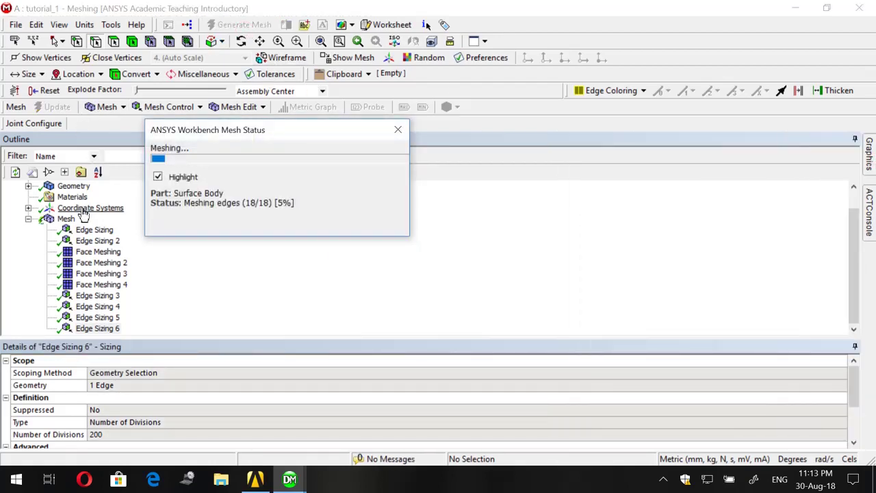
click(81, 208)
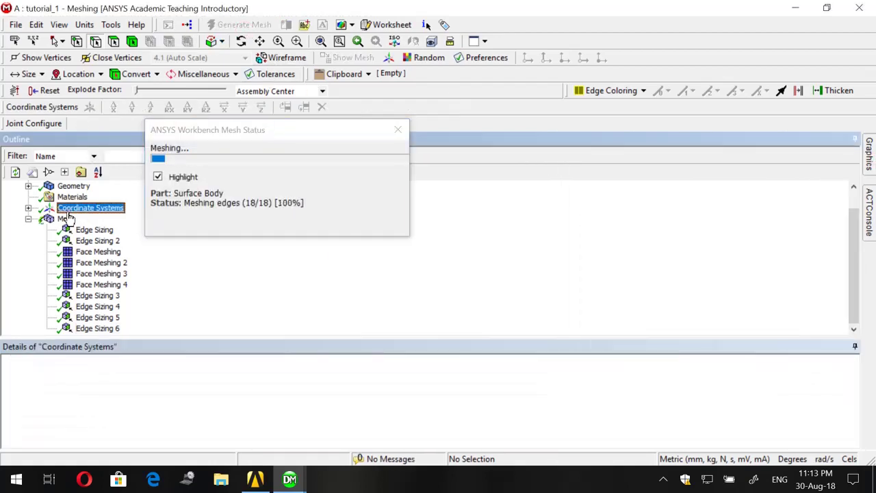
click(66, 219)
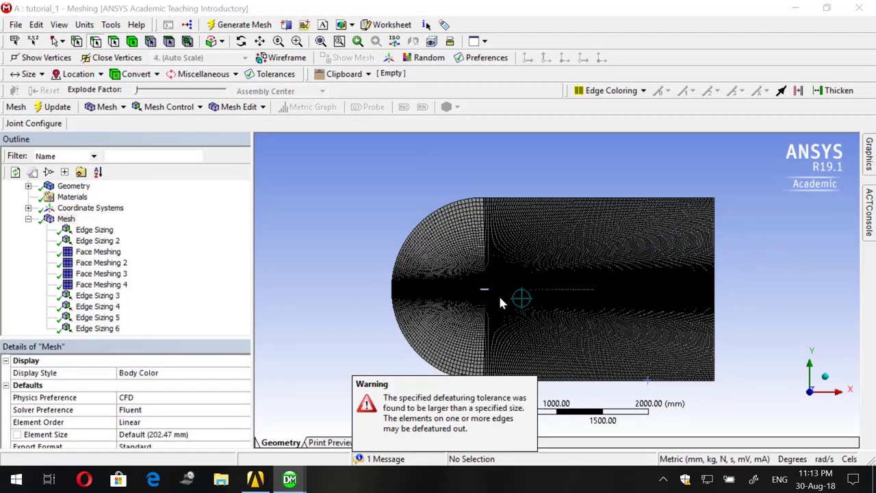
scroll(527, 299, up, 2)
scroll(527, 299, up, 2)
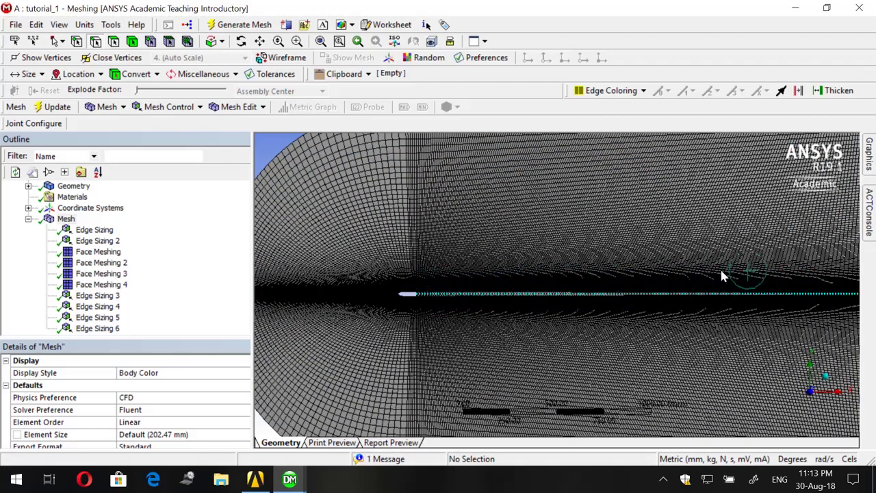
scroll(491, 290, up, 4)
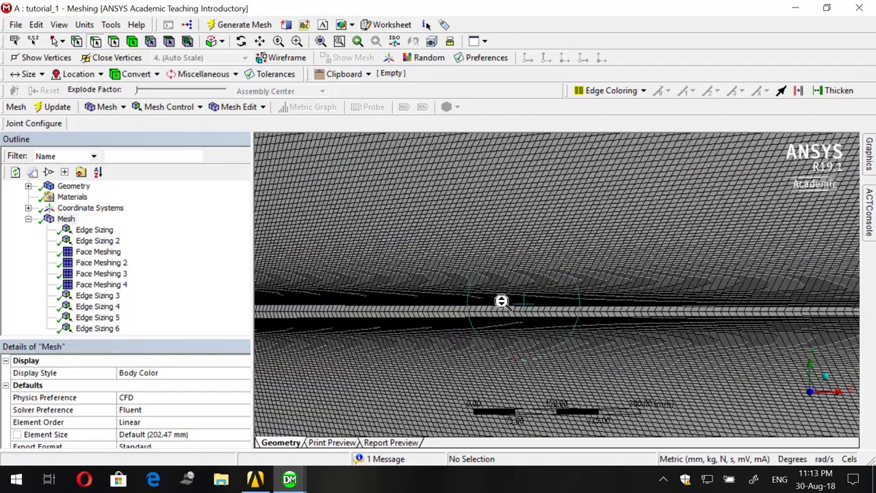
scroll(482, 335, up, 2)
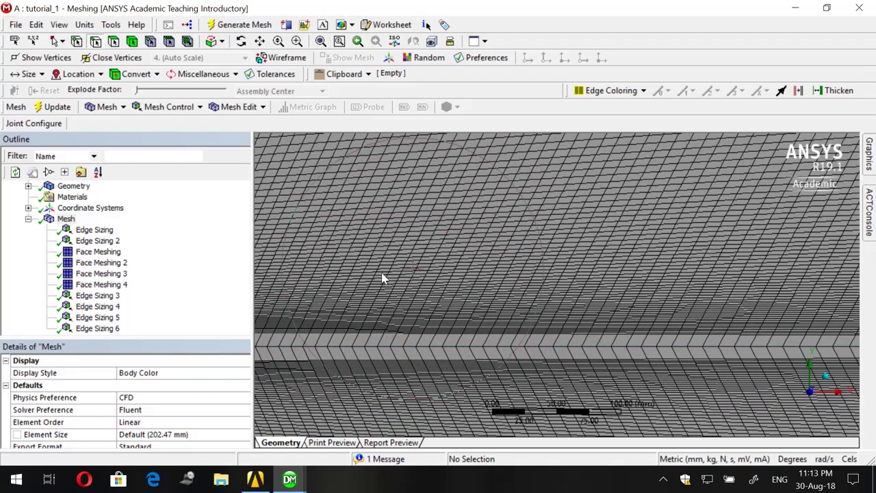
scroll(434, 327, down, 6)
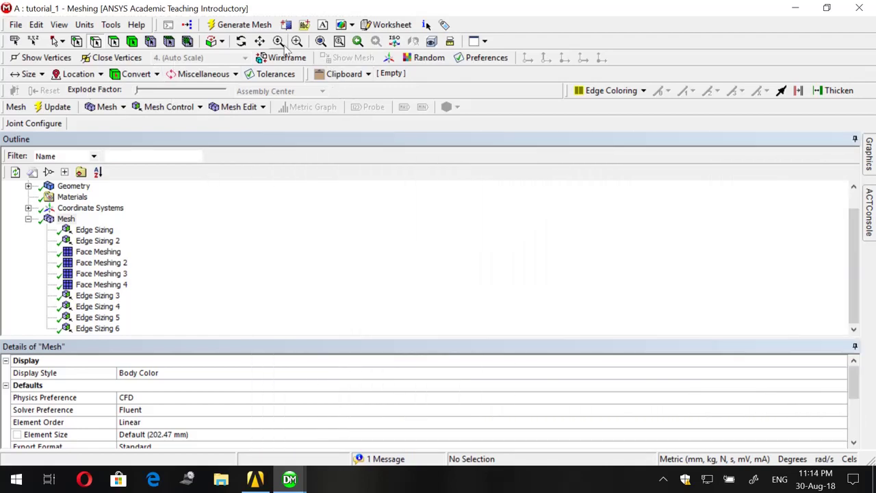
Insert one mesh Sizing on the two short vertical edges forming the blunt rear end of the body.
mouse_move(868, 148)
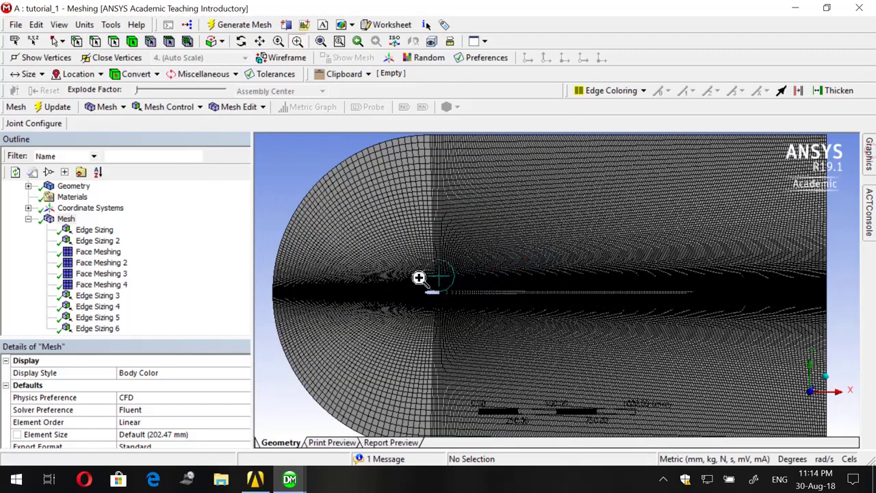
drag(419, 277, 471, 305)
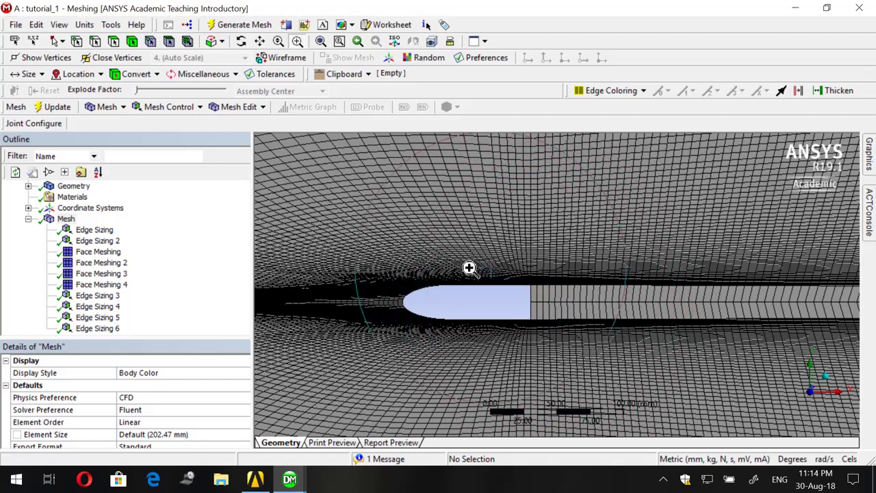
click(97, 42)
click(533, 308)
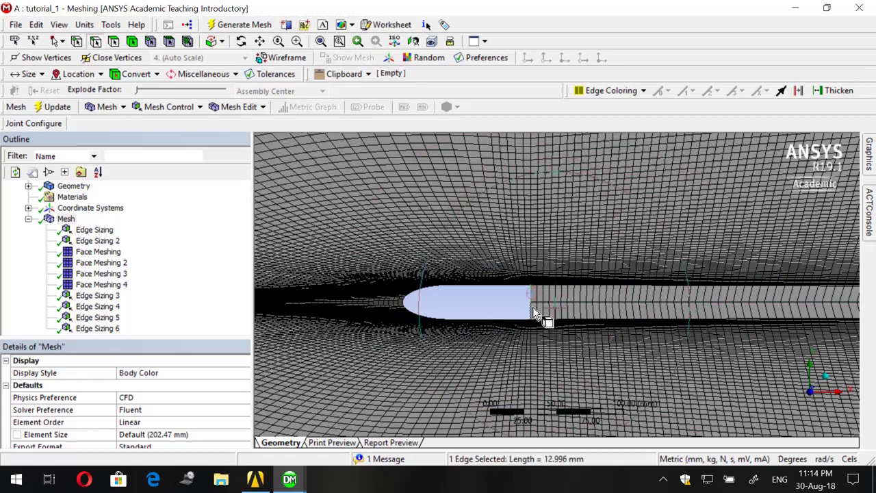
ctrl+click(542, 316)
right_click(501, 299)
mouse_move(685, 134)
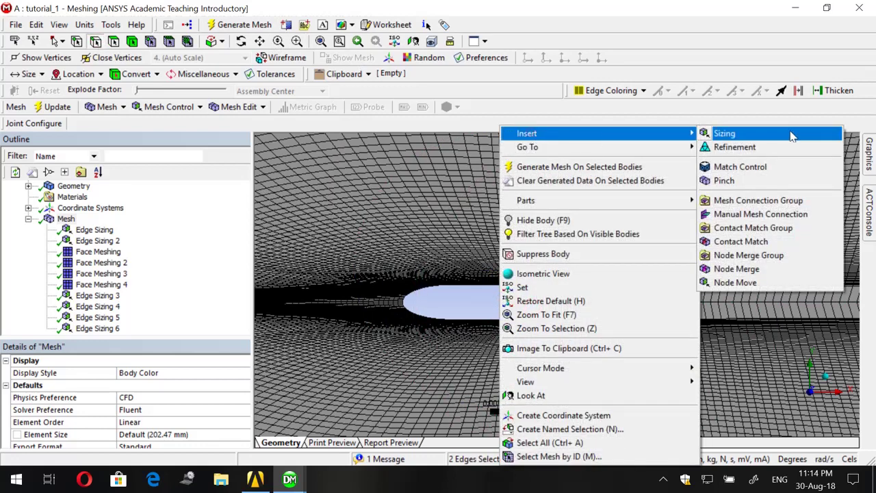
click(787, 136)
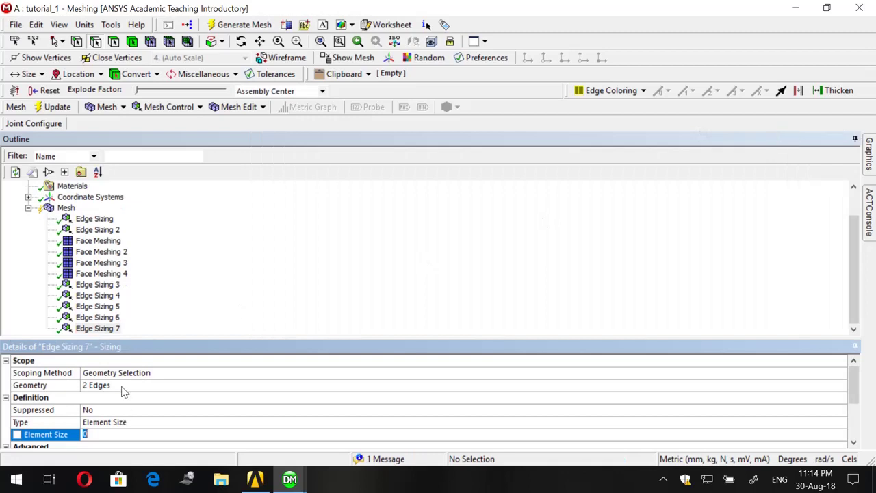
Define the body's rear edge sizing by Number of Divisions with 10 divisions and set its behavior to Hard.
click(121, 423)
click(125, 419)
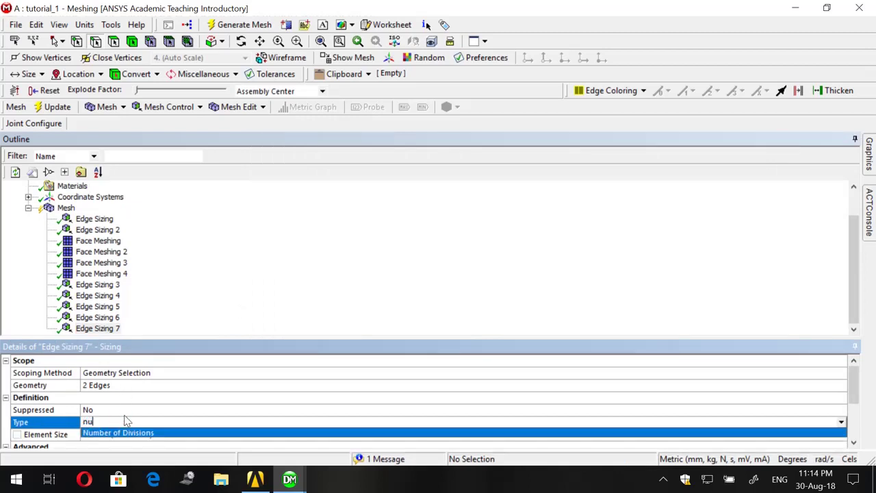
click(126, 433)
click(126, 436)
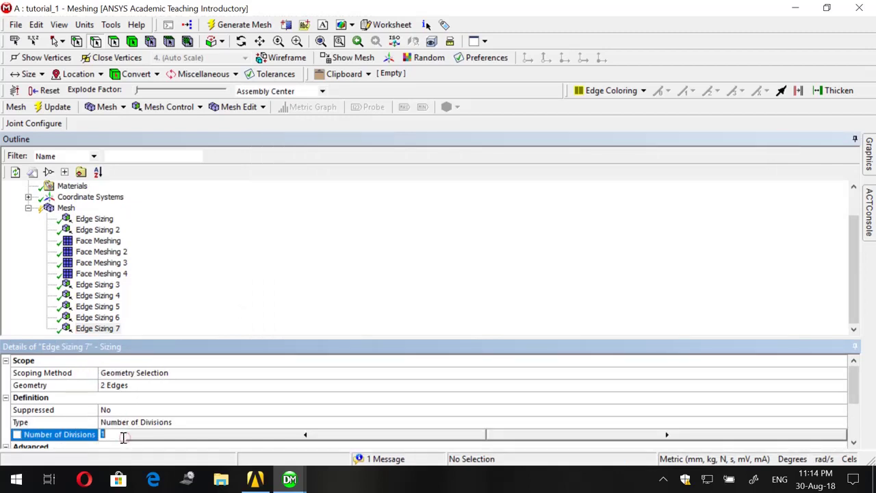
text(10)
key(Return)
scroll(122, 410, down, 2)
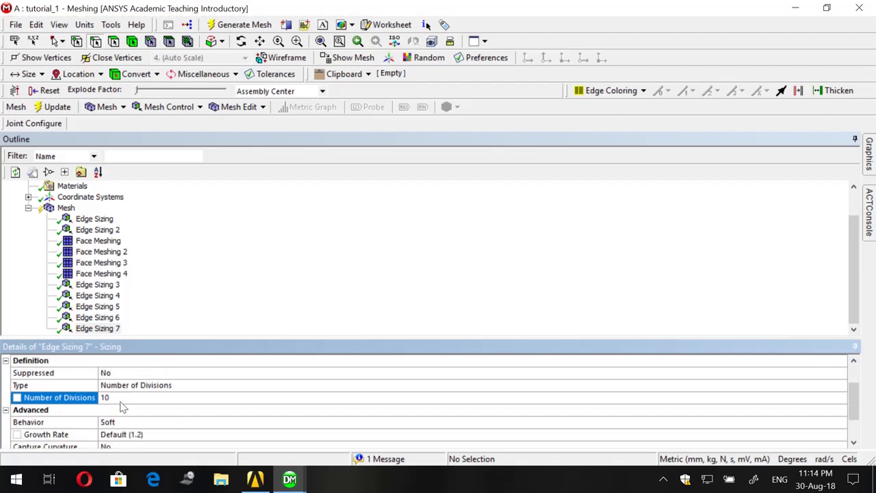
click(119, 387)
click(120, 388)
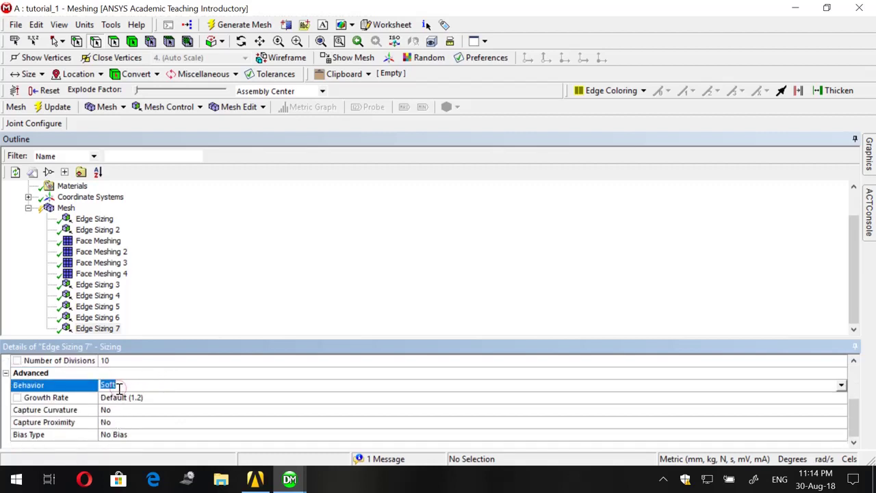
click(119, 398)
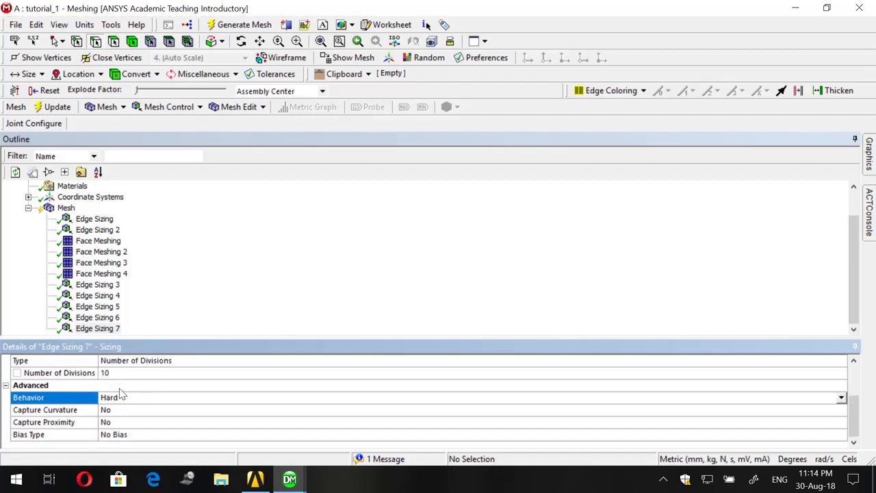
Generate the mesh with the rear edge sizing and examine the elements over the whole domain and ahead of the body.
click(244, 27)
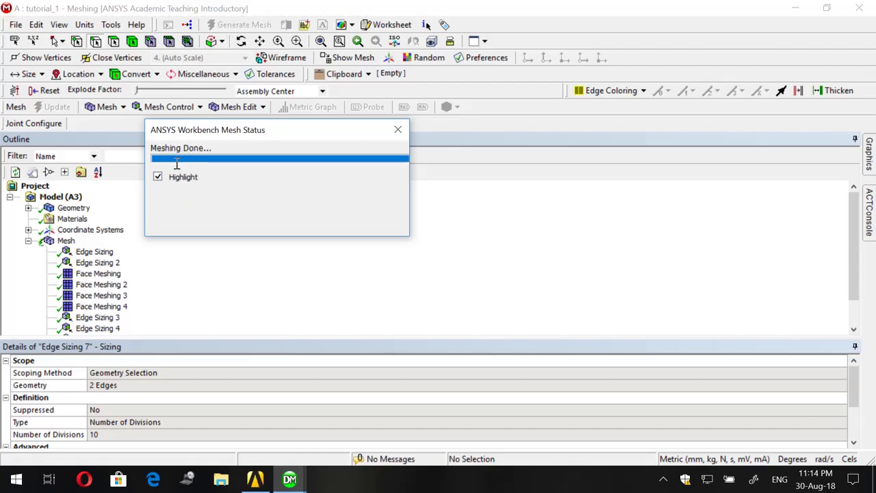
click(63, 241)
scroll(689, 278, down, 10)
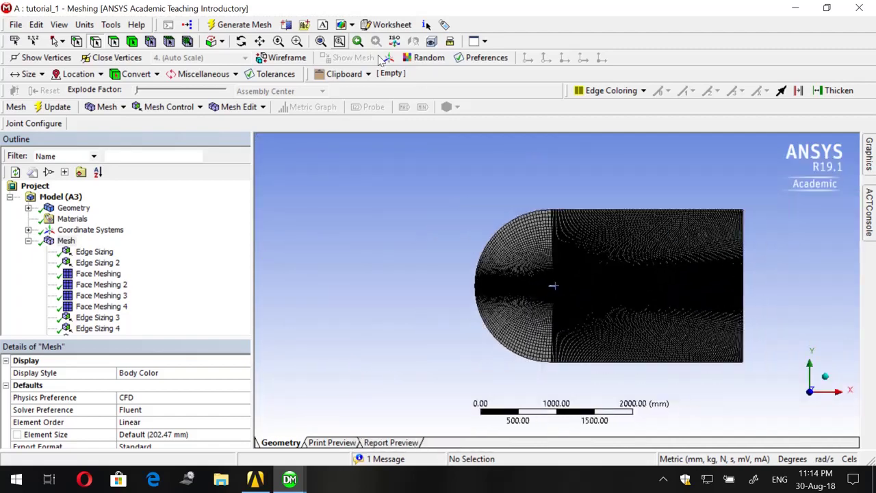
click(319, 41)
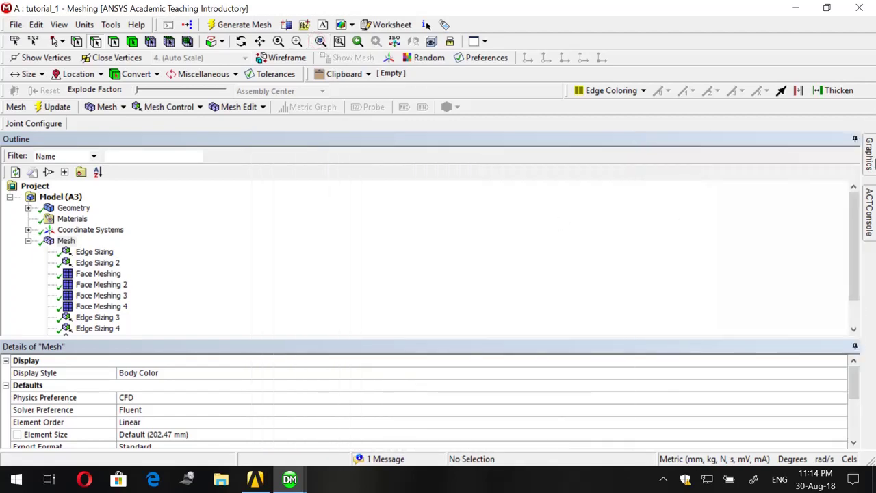
mouse_move(875, 158)
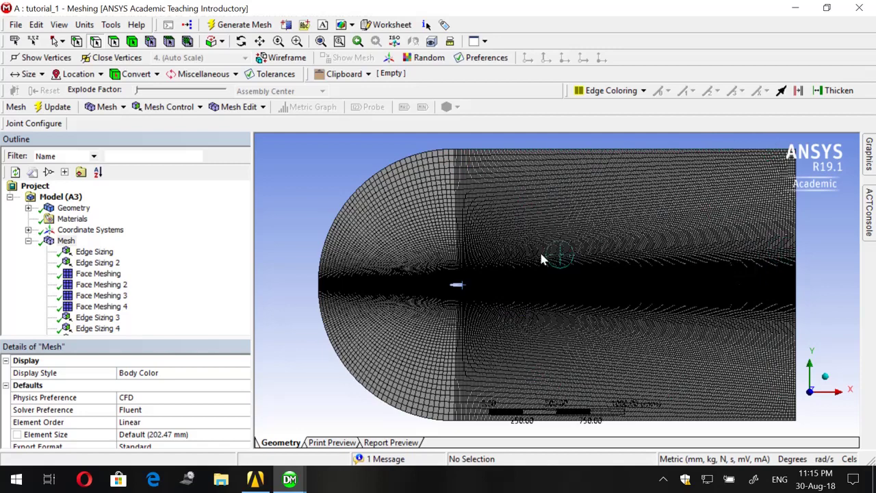
scroll(560, 299, up, 2)
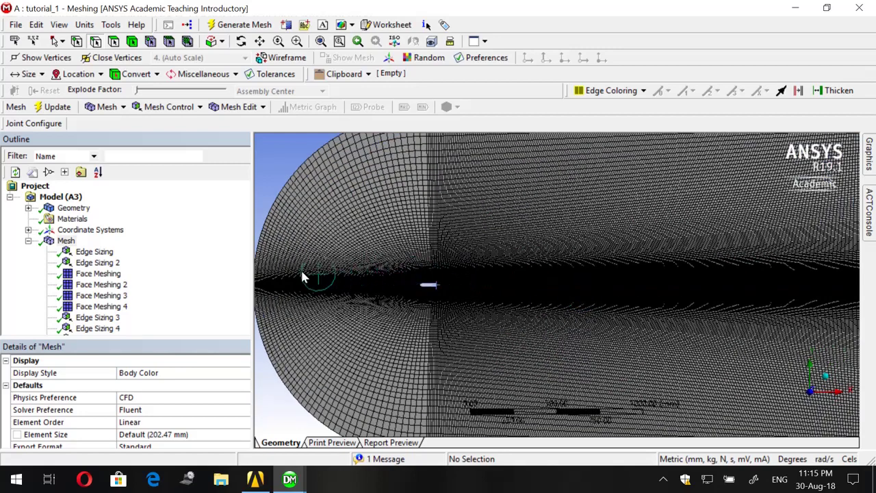
scroll(299, 272, down, 1)
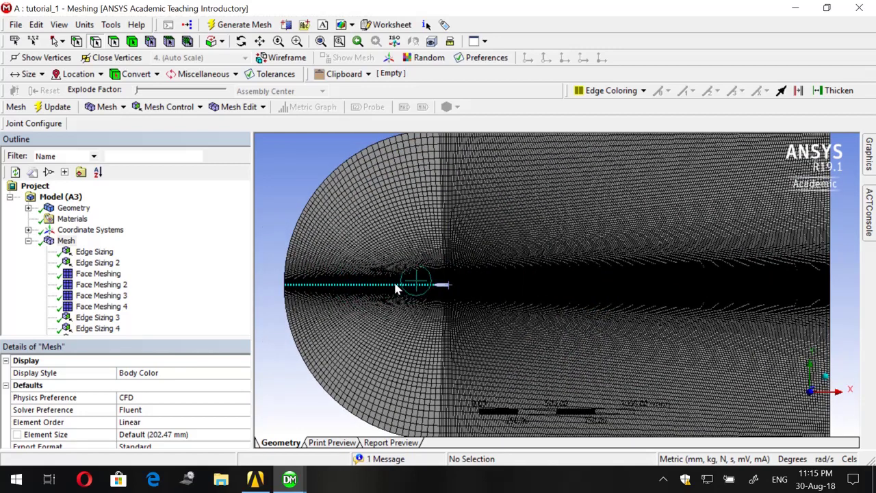